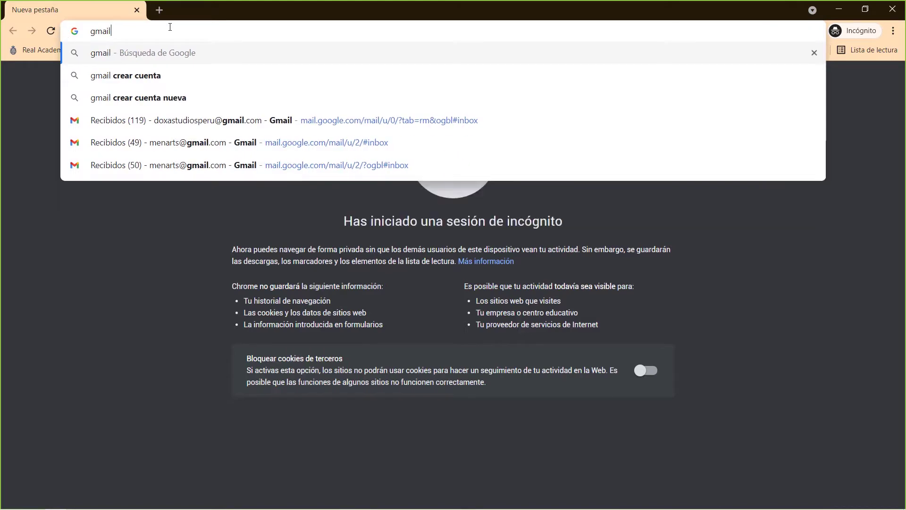
Step: Search for gmail and open Google's Gmail information page from the results
{"action": "key", "text": "Return"}
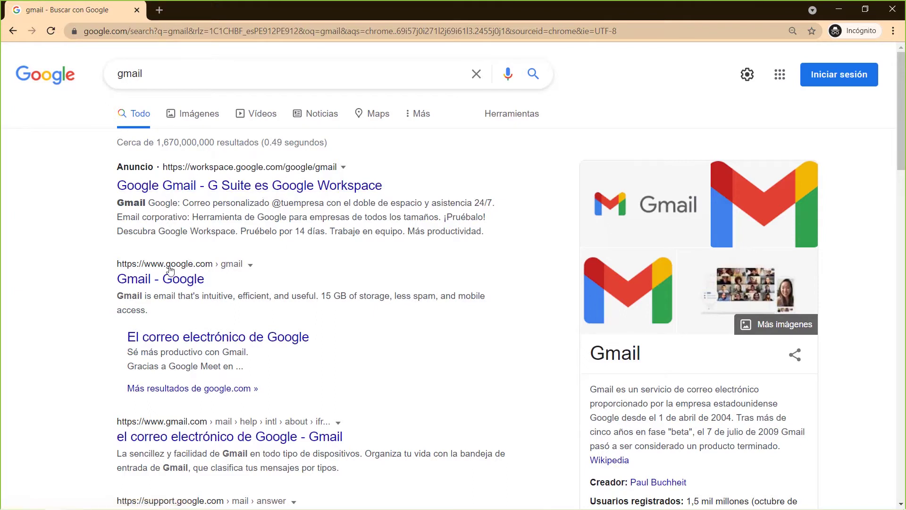
{"action": "scroll", "coordinate": [92, 280], "scroll_direction": "down", "scroll_amount": 1}
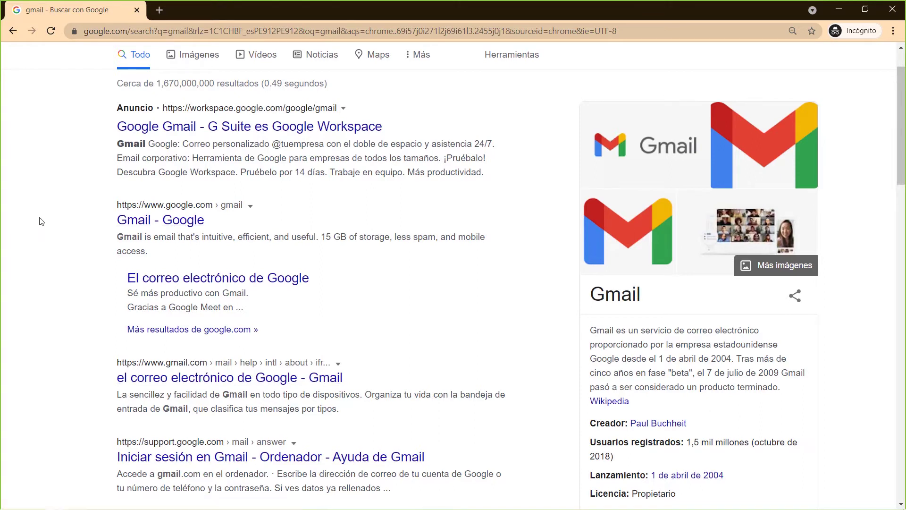
{"action": "left_click", "coordinate": [171, 380]}
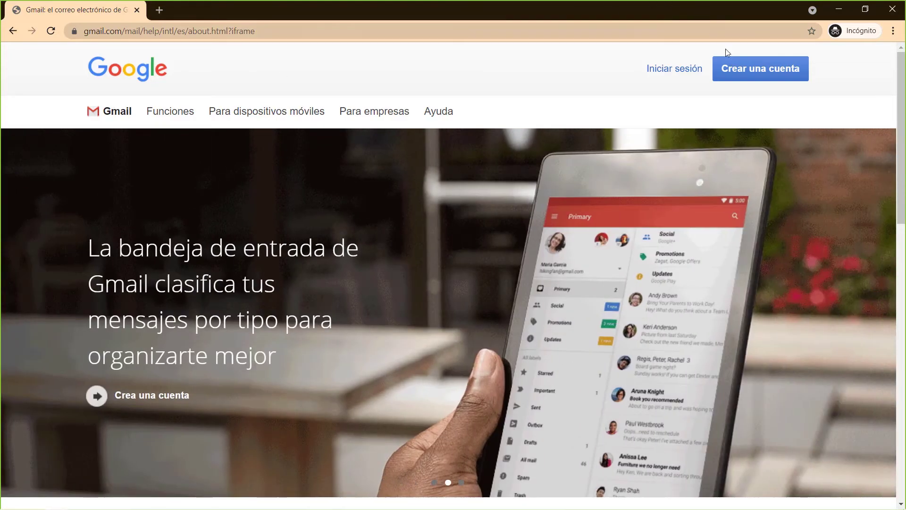
Step: Start a new Google account with 'Crear una cuenta' and focus the empty name fields
{"action": "left_click", "coordinate": [744, 71]}
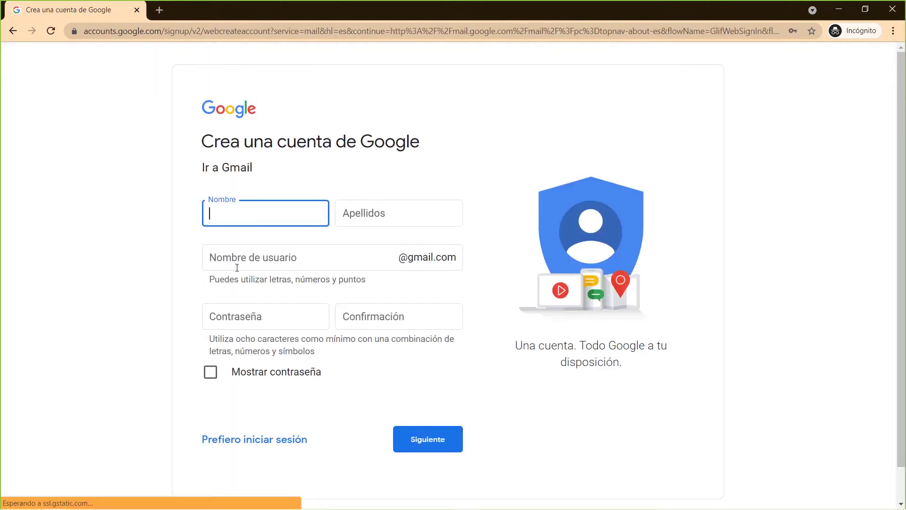
{"action": "scroll", "coordinate": [137, 290], "scroll_direction": "down", "scroll_amount": 1}
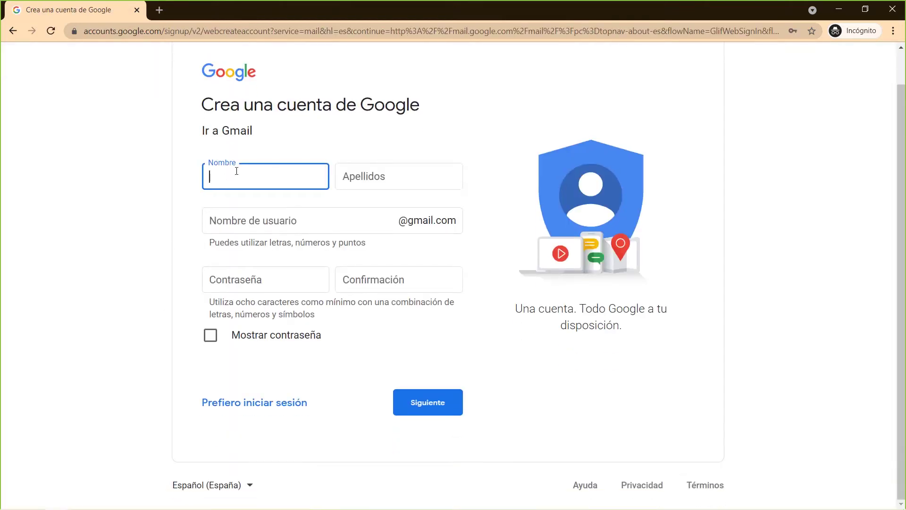
{"action": "left_click", "coordinate": [360, 177]}
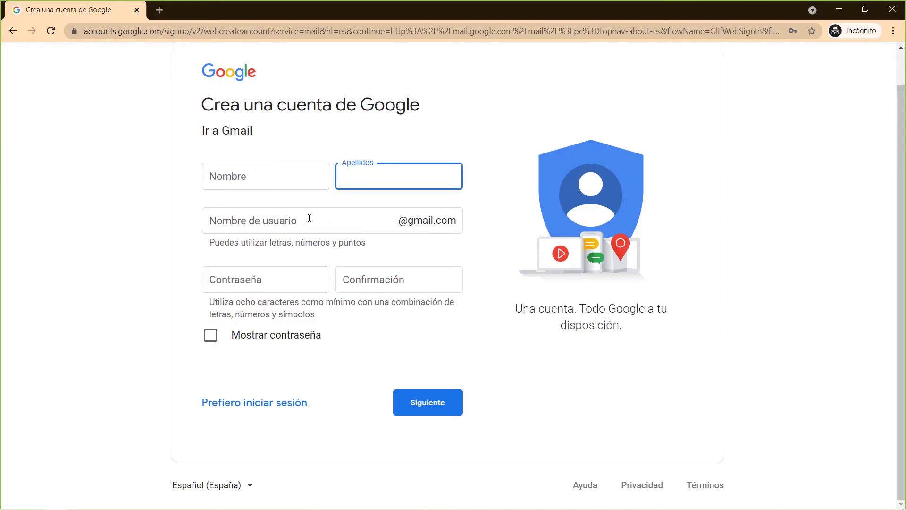
{"action": "left_click", "coordinate": [261, 180]}
{"action": "left_click", "coordinate": [358, 174]}
{"action": "left_click", "coordinate": [274, 180]}
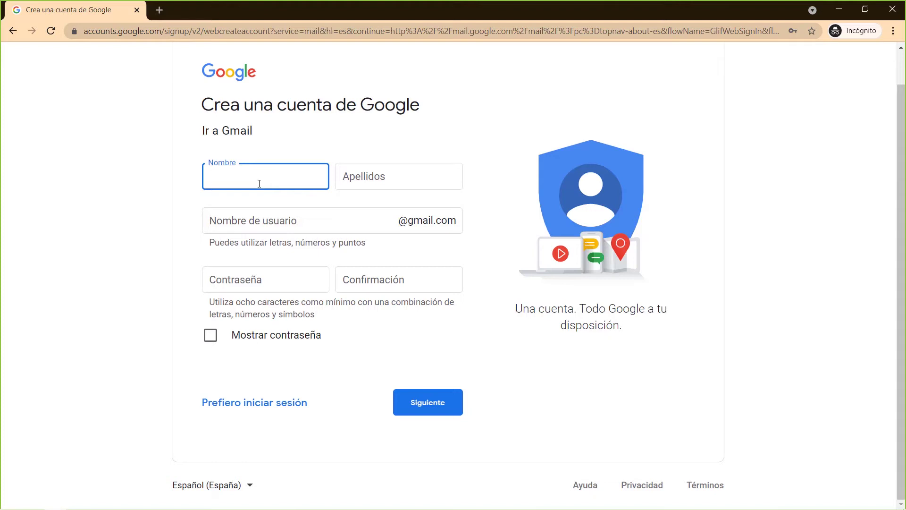
Step: Enter the first and last name and propose a username, which is reported as taken
{"action": "left_click", "coordinate": [208, 209]}
{"action": "left_click", "coordinate": [283, 177]}
{"action": "key", "text": "Tab"}
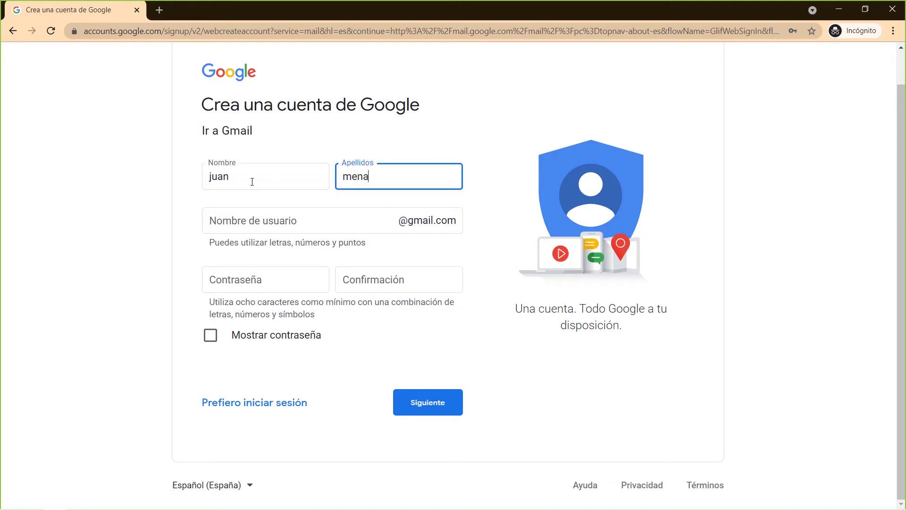
{"action": "left_click", "coordinate": [229, 226]}
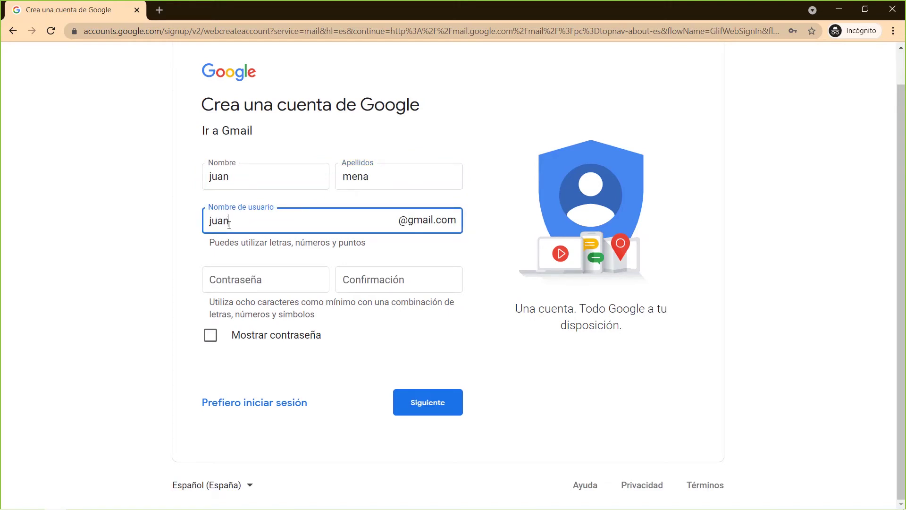
{"action": "left_click", "coordinate": [114, 263]}
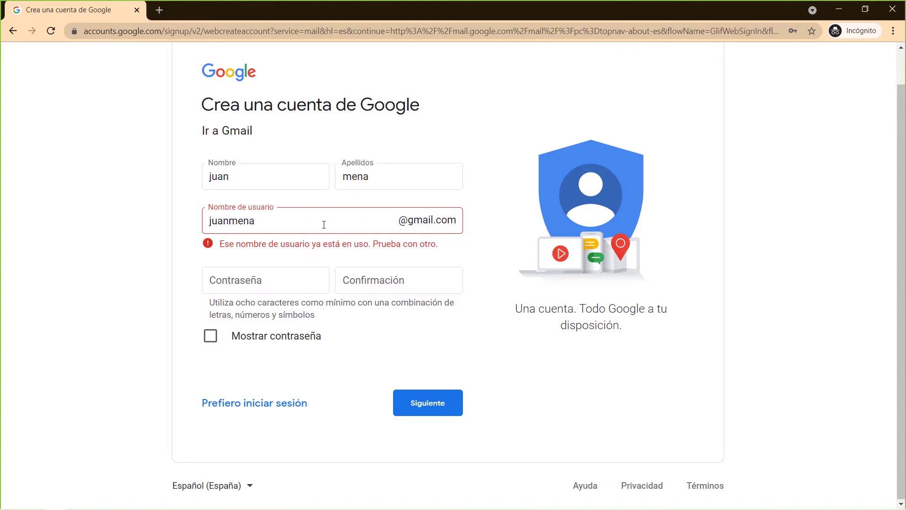
Step: Try username variants with 'rts' and then '2021' appended, checking each one's availability
{"action": "left_click_drag", "start_coordinate": [229, 223], "coordinate": [169, 227]}
{"action": "key", "text": "BackSpace"}
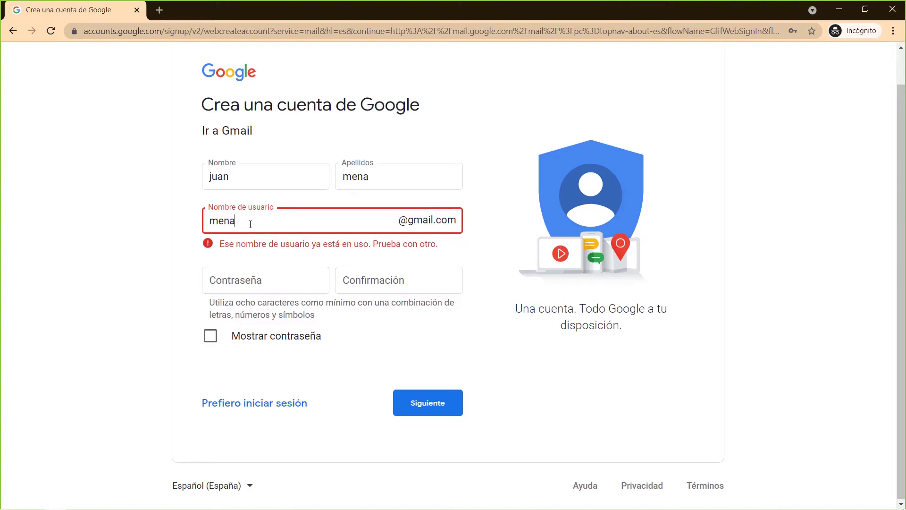
{"action": "type", "text": "rts"}
{"action": "left_click", "coordinate": [150, 222]}
{"action": "left_click", "coordinate": [267, 220]}
{"action": "type", "text": "2021"}
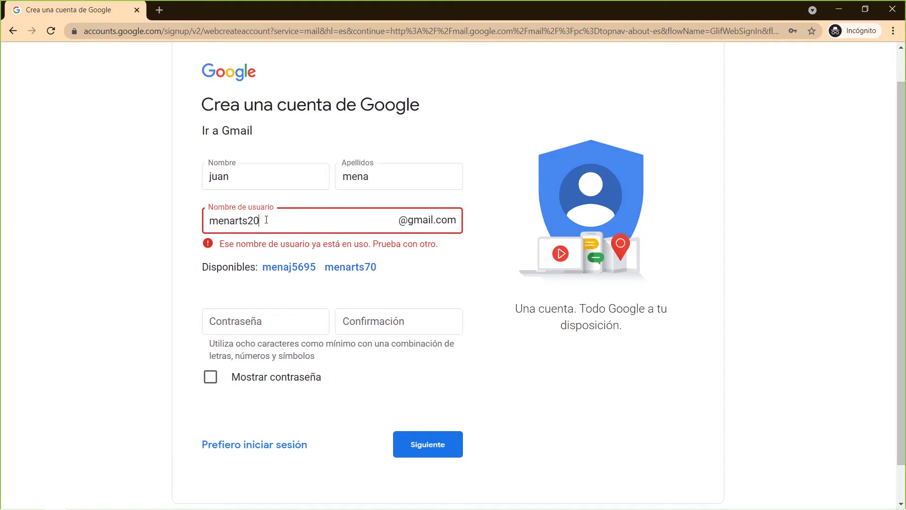
{"action": "left_click", "coordinate": [147, 224]}
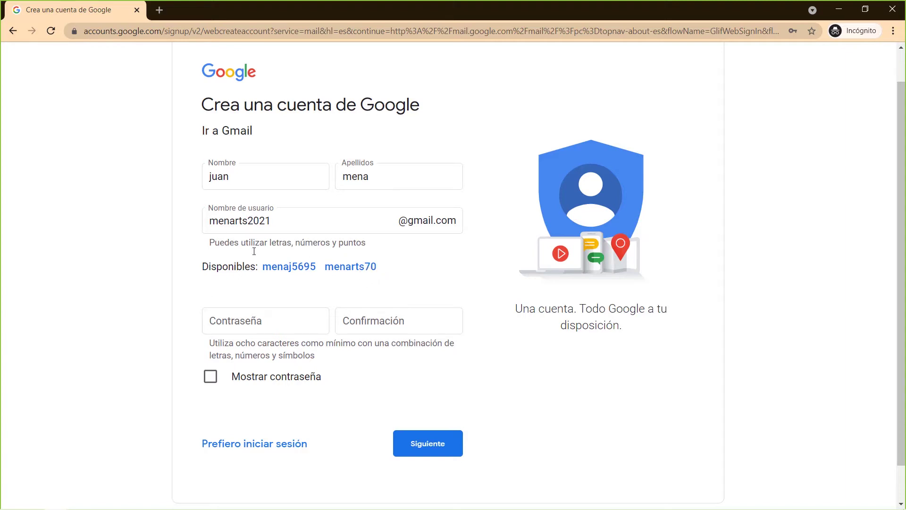
Step: Try further username variants ending in 'pe' and 'oficial', then retype the username
{"action": "left_click", "coordinate": [279, 223]}
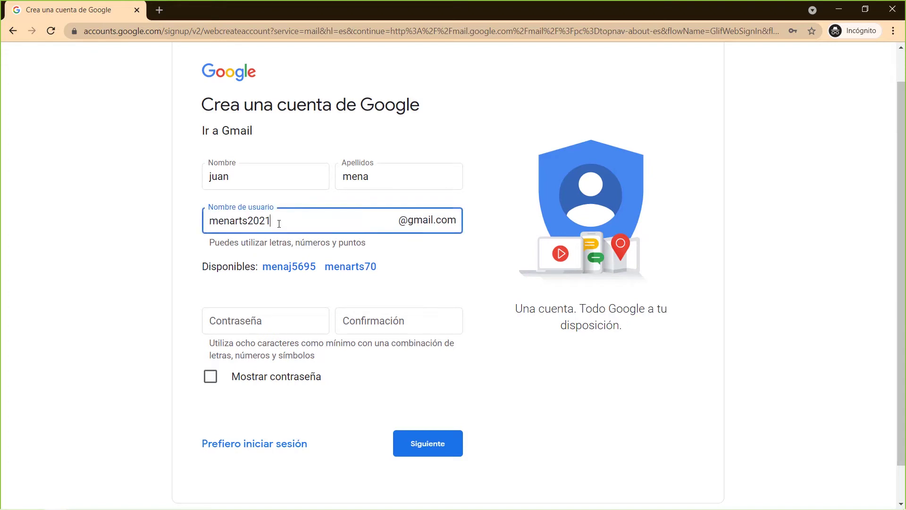
{"action": "key", "text": "BackSpace"}
{"action": "key", "text": "BackSpace"}
{"action": "key", "text": "BackSpace"}
{"action": "key", "text": "BackSpace"}
{"action": "type", "text": "pe"}
{"action": "left_click", "coordinate": [146, 235]}
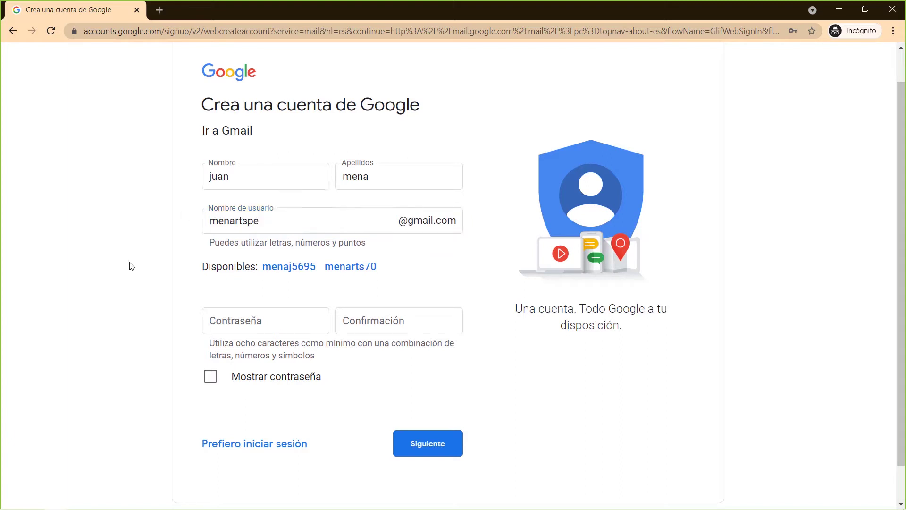
{"action": "left_click_drag", "start_coordinate": [249, 220], "coordinate": [261, 221]}
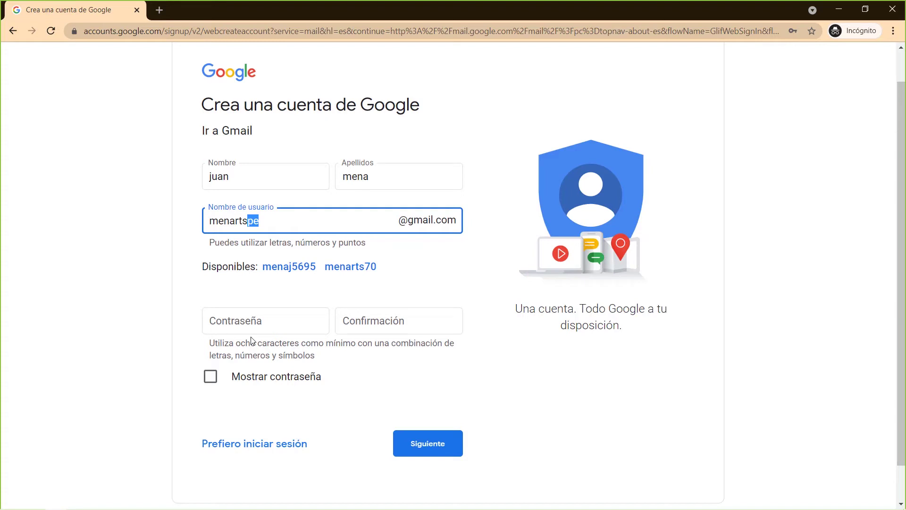
{"action": "type", "text": "oficial"}
{"action": "left_click", "coordinate": [132, 236]}
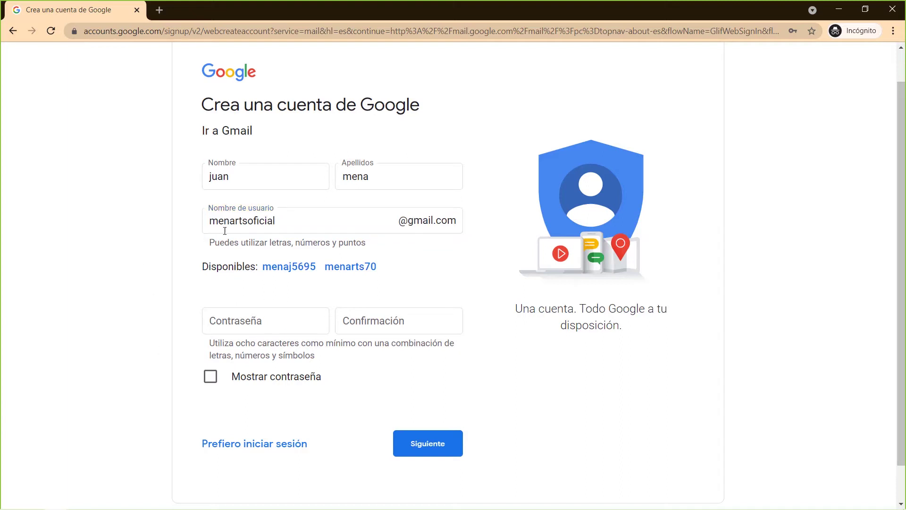
{"action": "left_click_drag", "start_coordinate": [282, 226], "coordinate": [183, 244]}
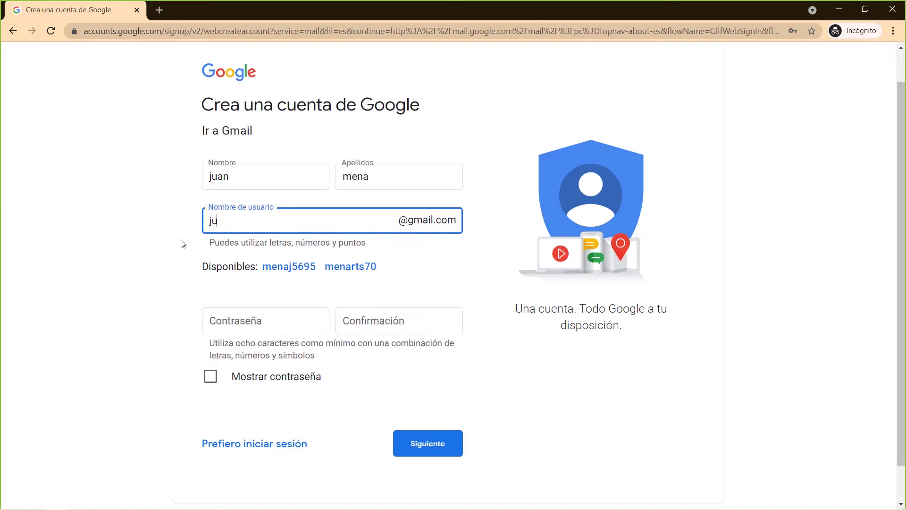
{"action": "left_click", "coordinate": [130, 217]}
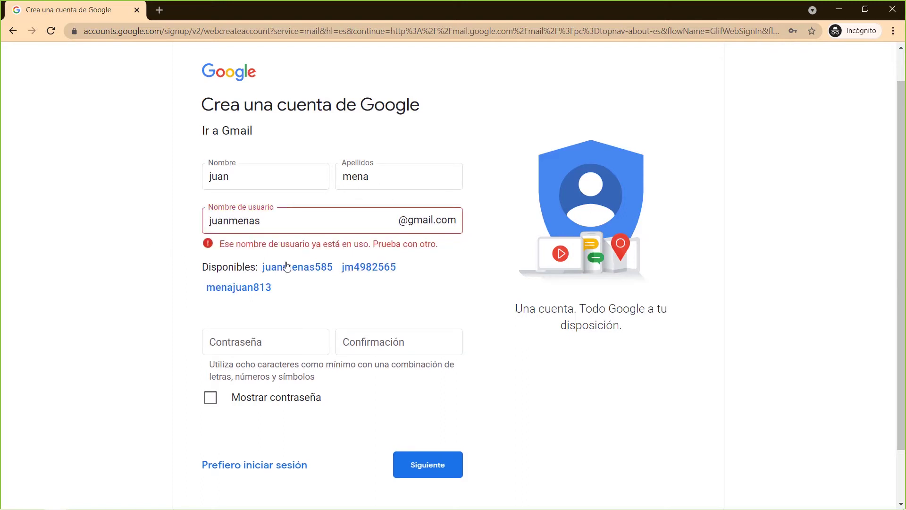
{"action": "left_click", "coordinate": [265, 226]}
{"action": "left_click_drag", "start_coordinate": [262, 222], "coordinate": [190, 244]}
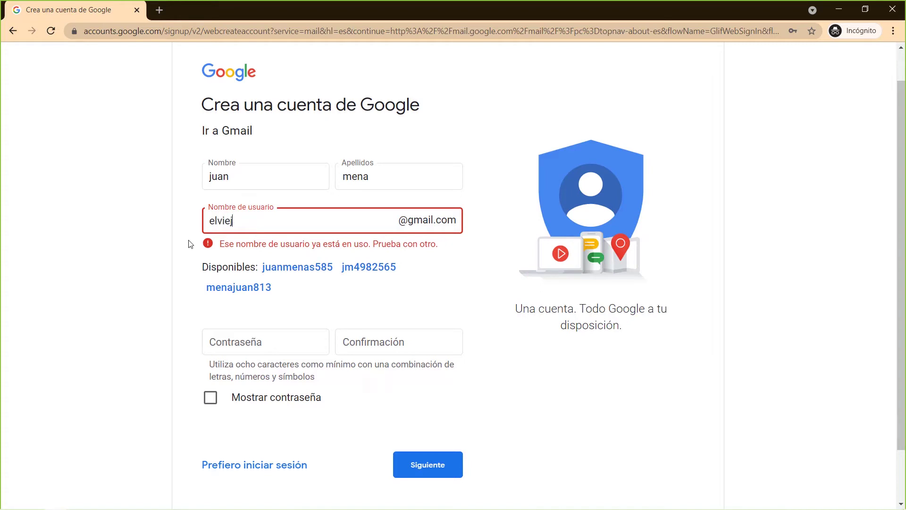
{"action": "left_click", "coordinate": [148, 234]}
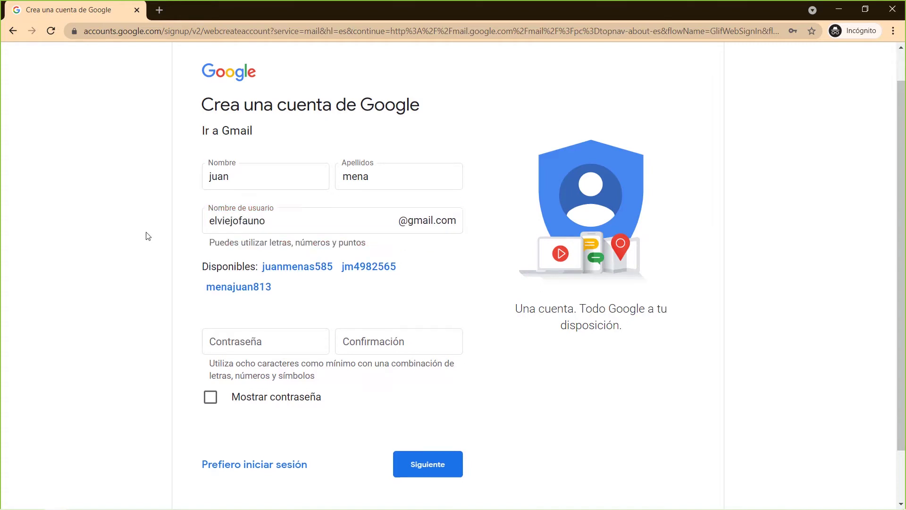
{"action": "left_click", "coordinate": [288, 223]}
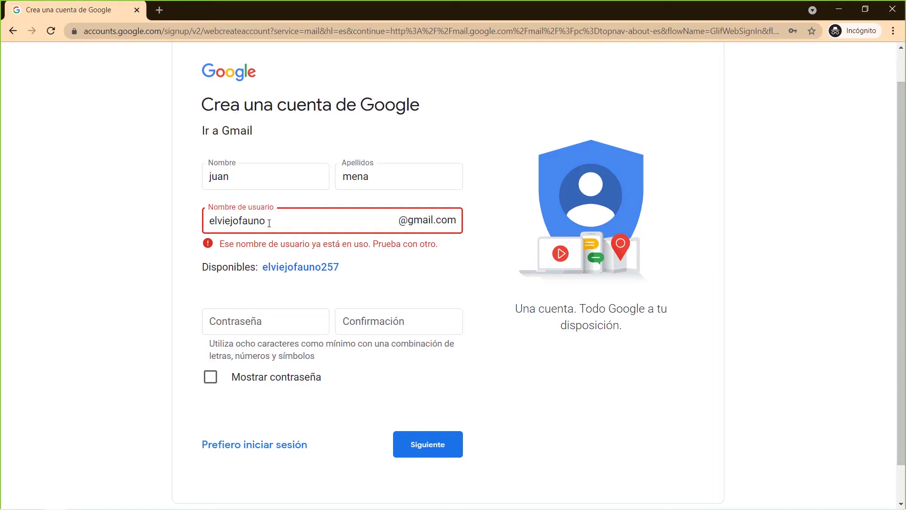
{"action": "left_click_drag", "start_coordinate": [269, 223], "coordinate": [210, 238]}
{"action": "left_click_drag", "start_coordinate": [269, 219], "coordinate": [182, 228]}
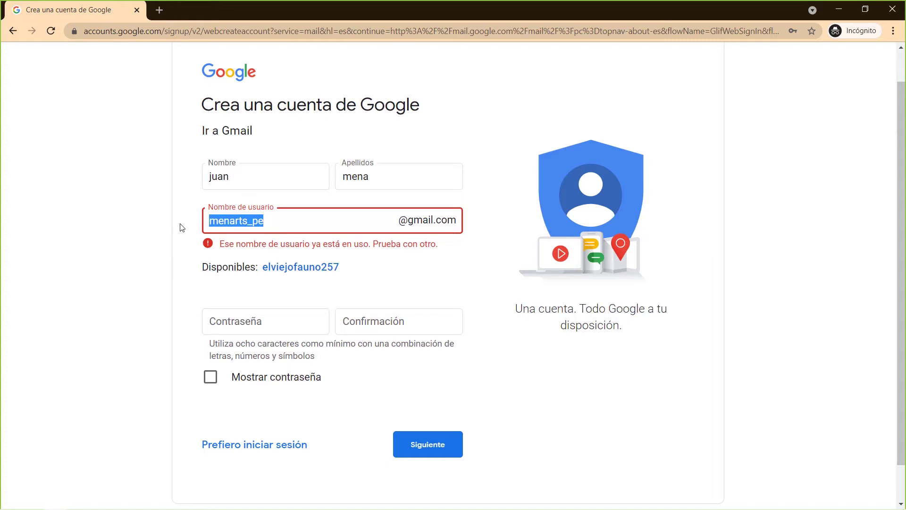
{"action": "left_click", "coordinate": [182, 227]}
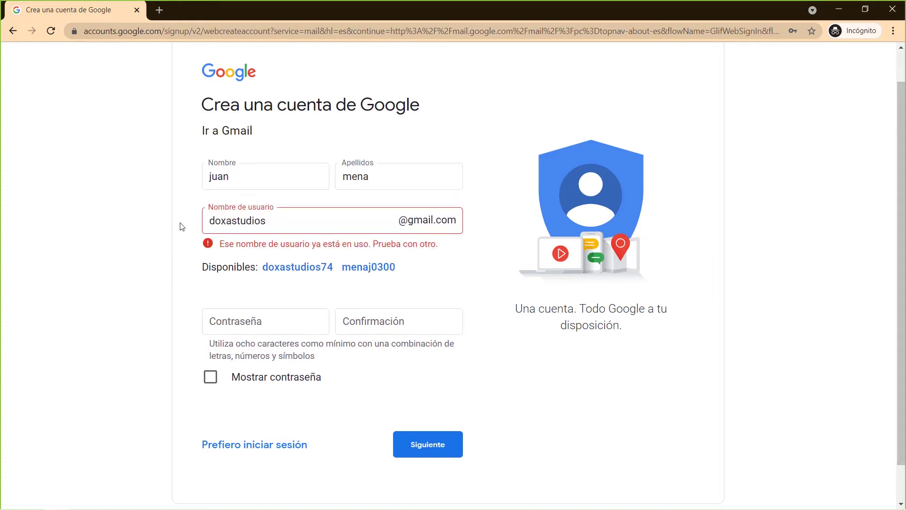
{"action": "left_click", "coordinate": [282, 225]}
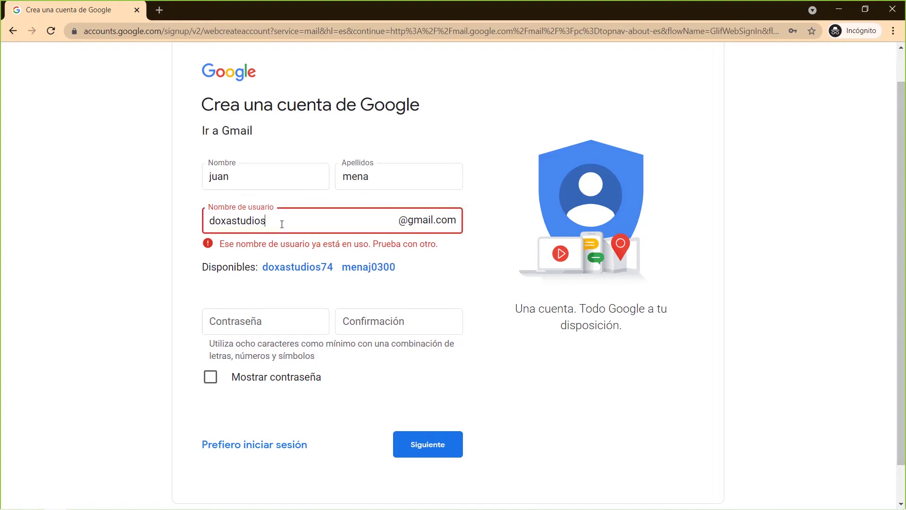
{"action": "type", "text": "74"}
{"action": "key", "text": "Return"}
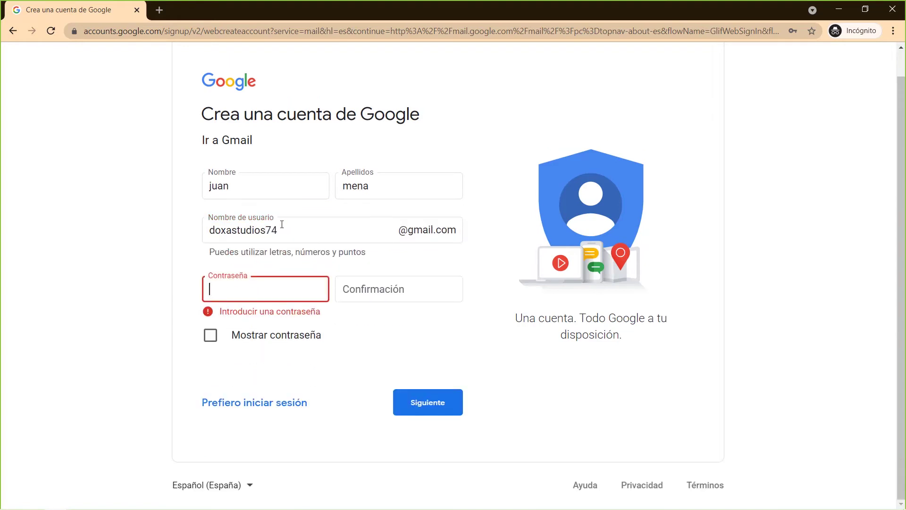
{"action": "left_click", "coordinate": [294, 223]}
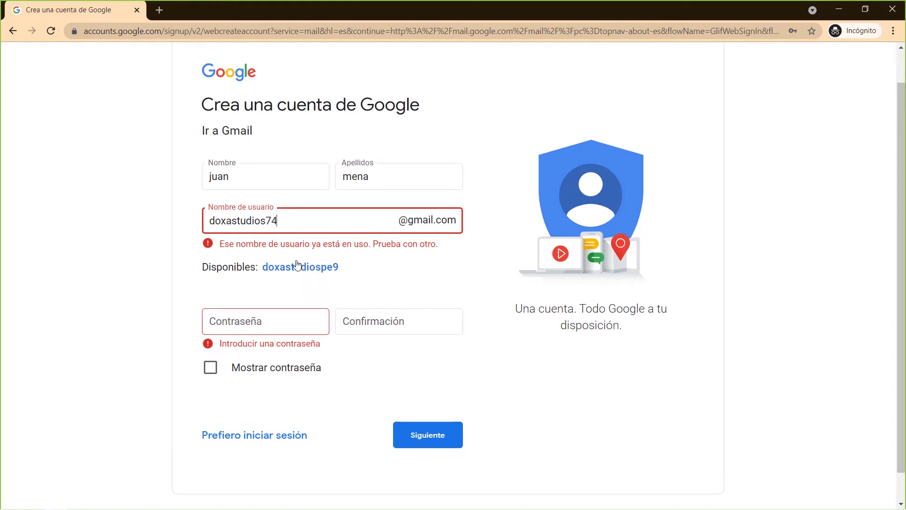
{"action": "key", "text": "BackSpace"}
{"action": "key", "text": "BackSpace"}
{"action": "key", "text": "BackSpace"}
{"action": "key", "text": "BackSpace"}
{"action": "key", "text": "BackSpace"}
{"action": "key", "text": "BackSpace"}
{"action": "key", "text": "BackSpace"}
{"action": "key", "text": "BackSpace"}
{"action": "key", "text": "BackSpace"}
{"action": "key", "text": "BackSpace"}
{"action": "key", "text": "BackSpace"}
{"action": "key", "text": "BackSpace"}
{"action": "key", "text": "BackSpace"}
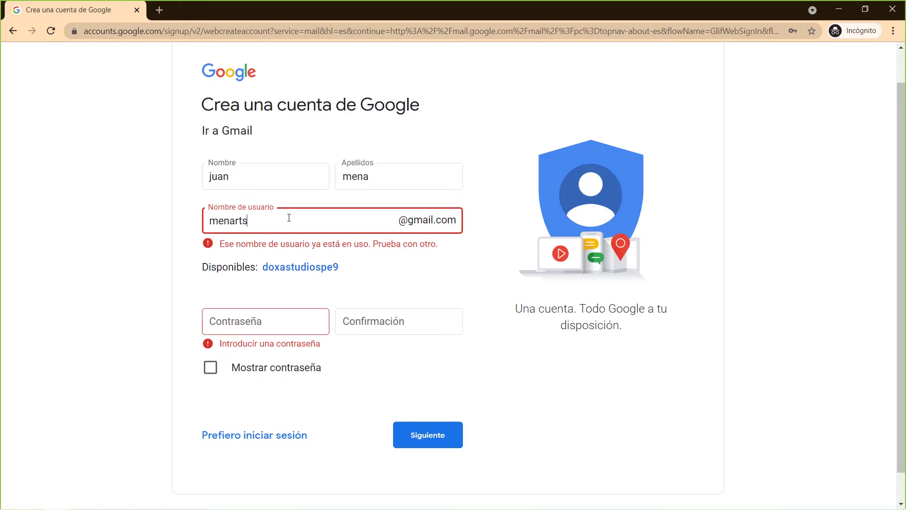
{"action": "left_click_drag", "start_coordinate": [272, 222], "coordinate": [172, 236]}
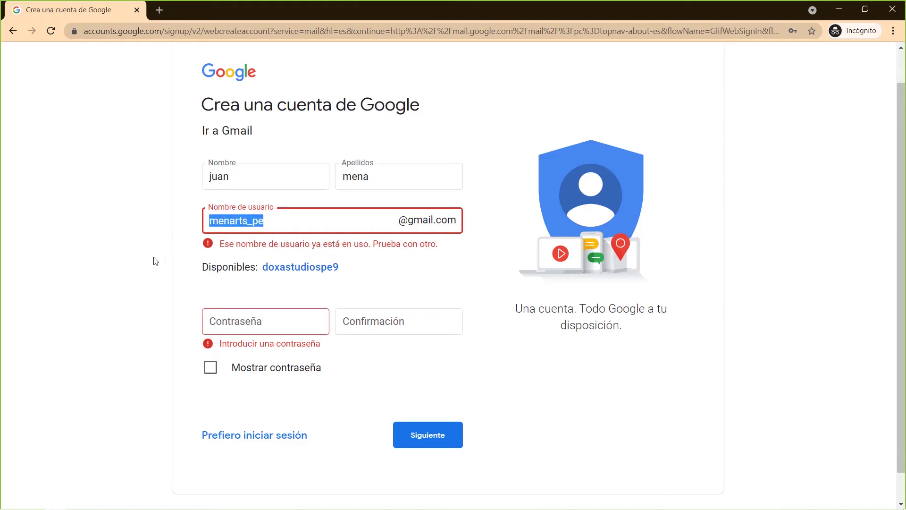
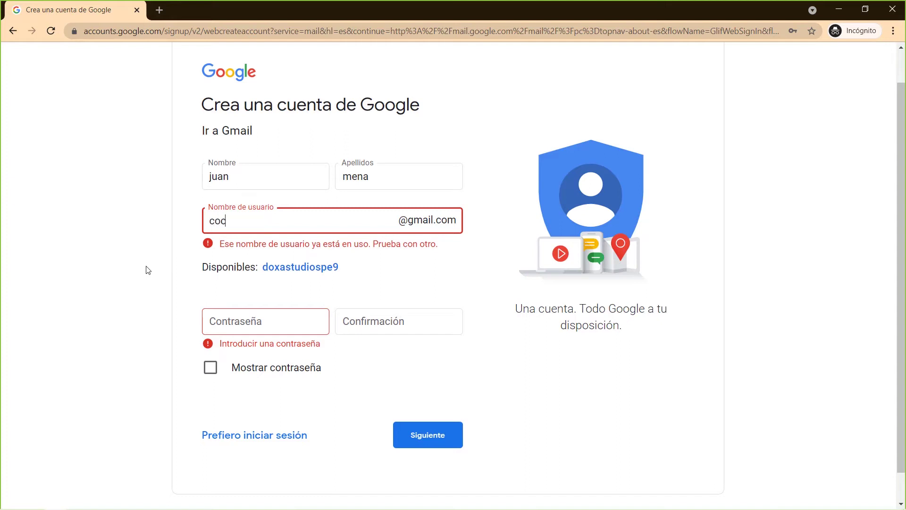
{"action": "left_click", "coordinate": [148, 259]}
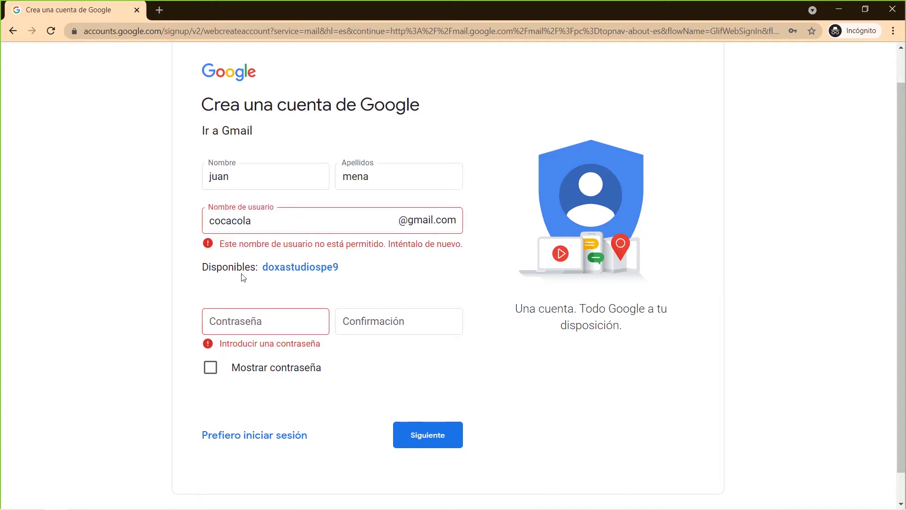
{"action": "left_click_drag", "start_coordinate": [261, 221], "coordinate": [179, 211]}
{"action": "type", "text": "notej"}
{"action": "key", "text": "BackSpace"}
{"action": "key", "text": "BackSpace"}
{"action": "key", "text": "BackSpace"}
{"action": "key", "text": "BackSpace"}
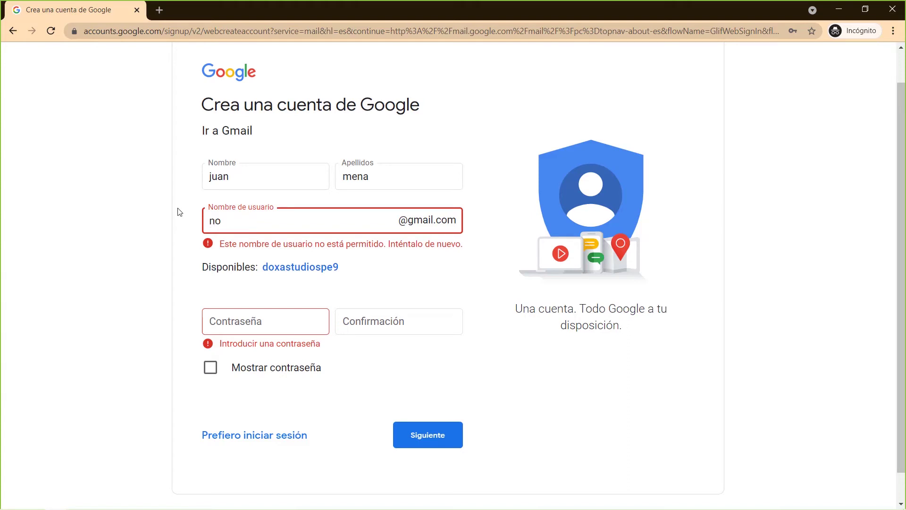
{"action": "key", "text": "Tab"}
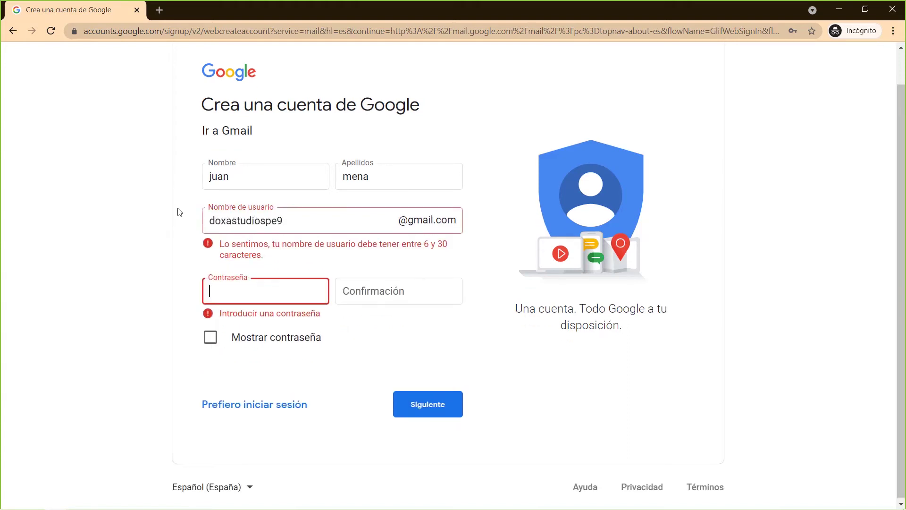
{"action": "left_click_drag", "start_coordinate": [310, 220], "coordinate": [187, 227]}
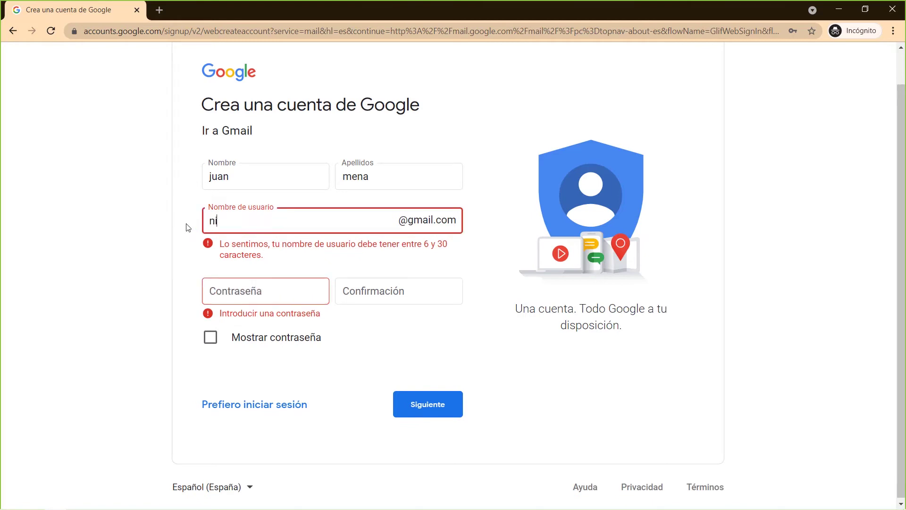
{"action": "left_click", "coordinate": [65, 211]}
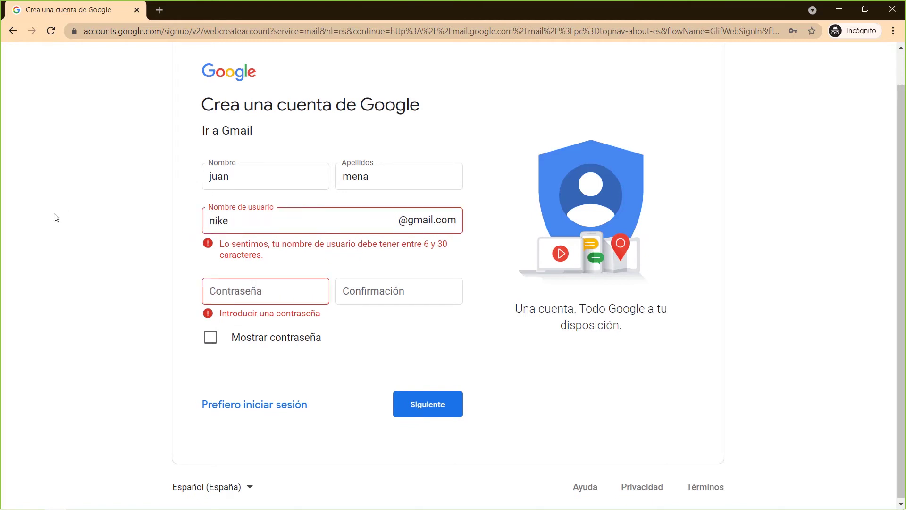
{"action": "left_click_drag", "start_coordinate": [232, 221], "coordinate": [188, 227]}
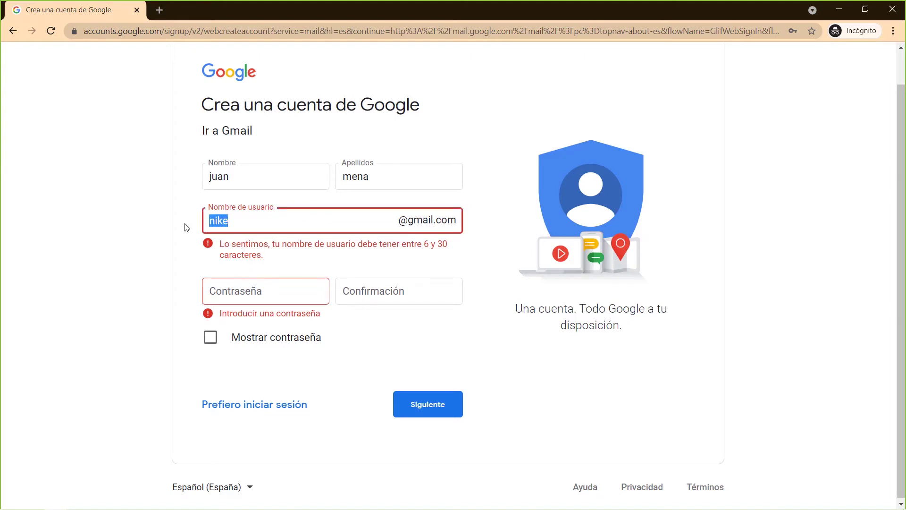
{"action": "left_click", "coordinate": [134, 236]}
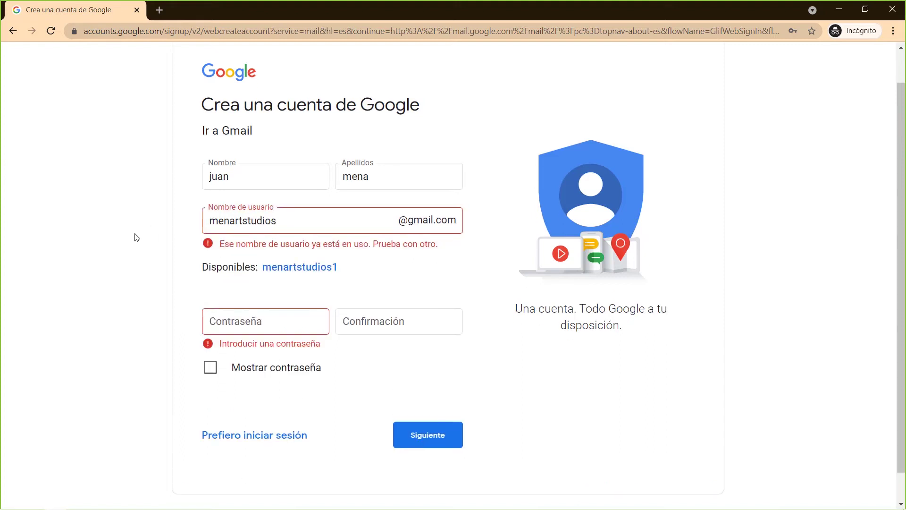
{"action": "left_click", "coordinate": [247, 221]}
{"action": "left_click_drag", "start_coordinate": [248, 220], "coordinate": [304, 221]}
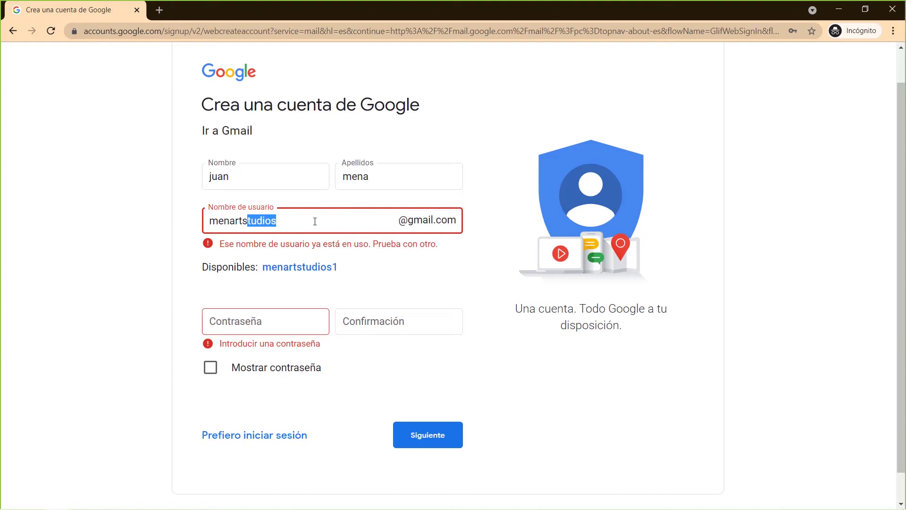
{"action": "type", "text": "empresa"}
{"action": "left_click", "coordinate": [136, 118]}
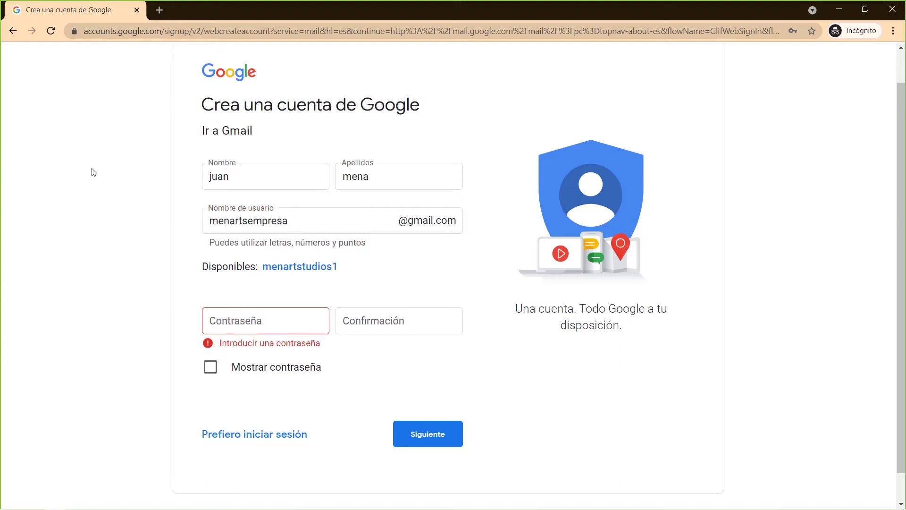
{"action": "left_click", "coordinate": [307, 221]}
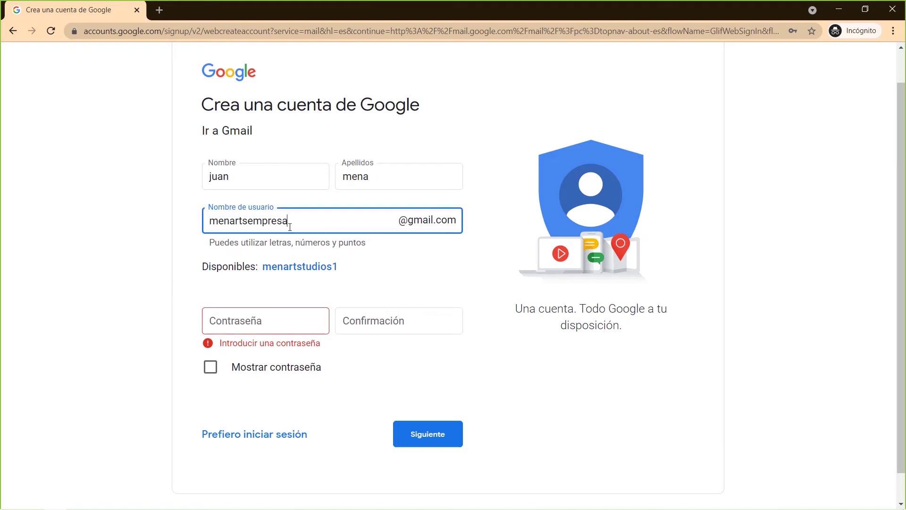
{"action": "type", "text": "s"}
{"action": "left_click", "coordinate": [95, 175]}
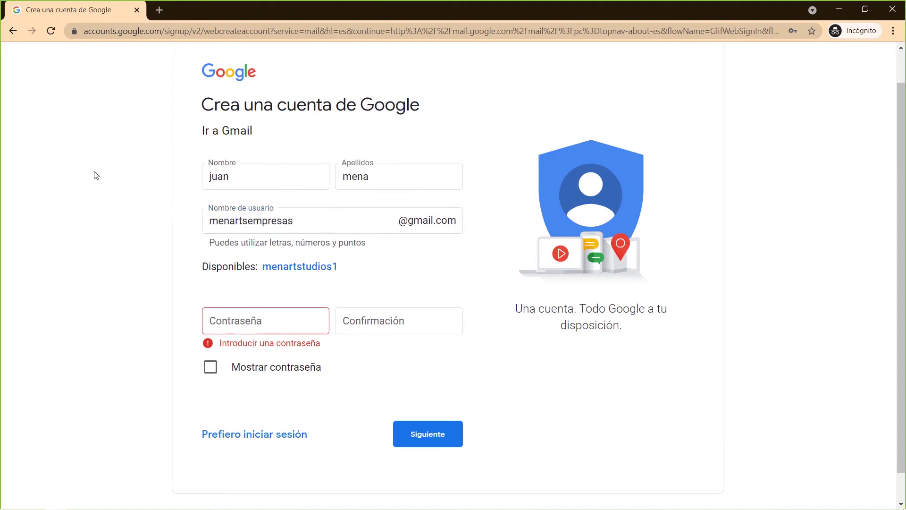
{"action": "left_click", "coordinate": [250, 220]}
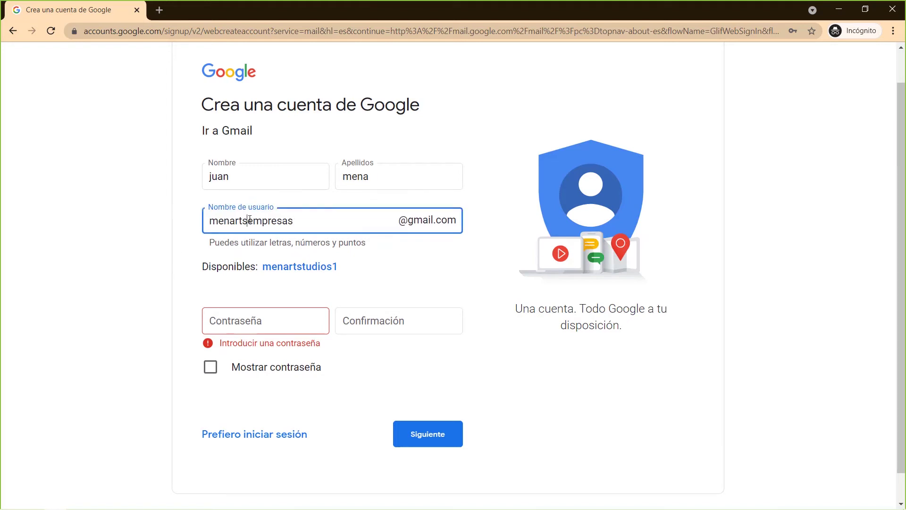
Step: Enter the account password and type the confirmation password
{"action": "left_click", "coordinate": [245, 313]}
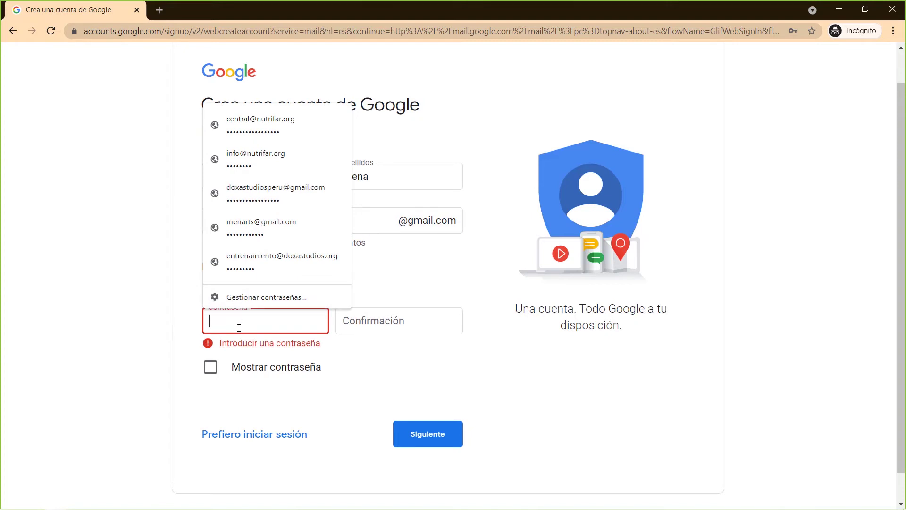
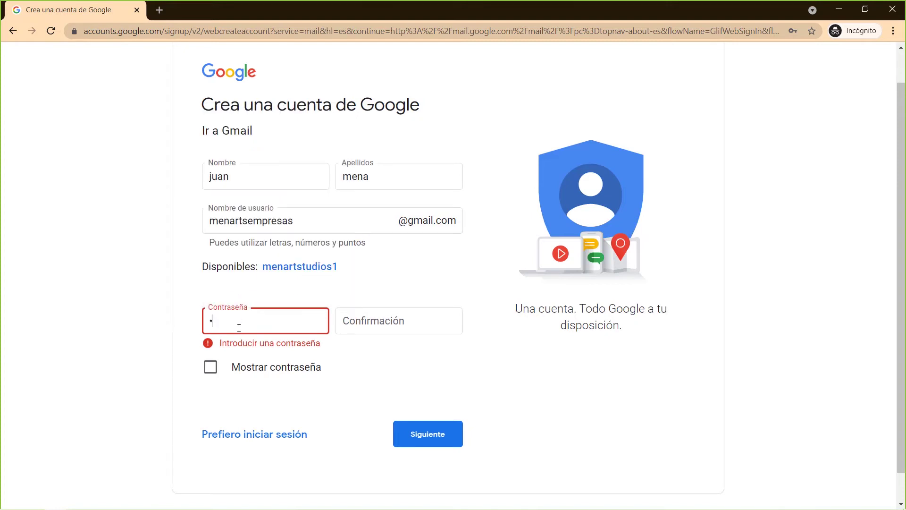
{"action": "left_click", "coordinate": [376, 313]}
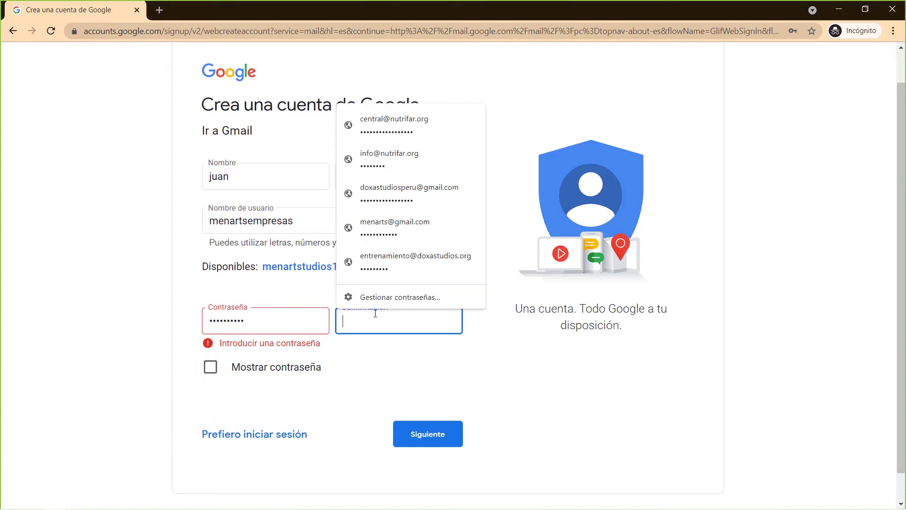
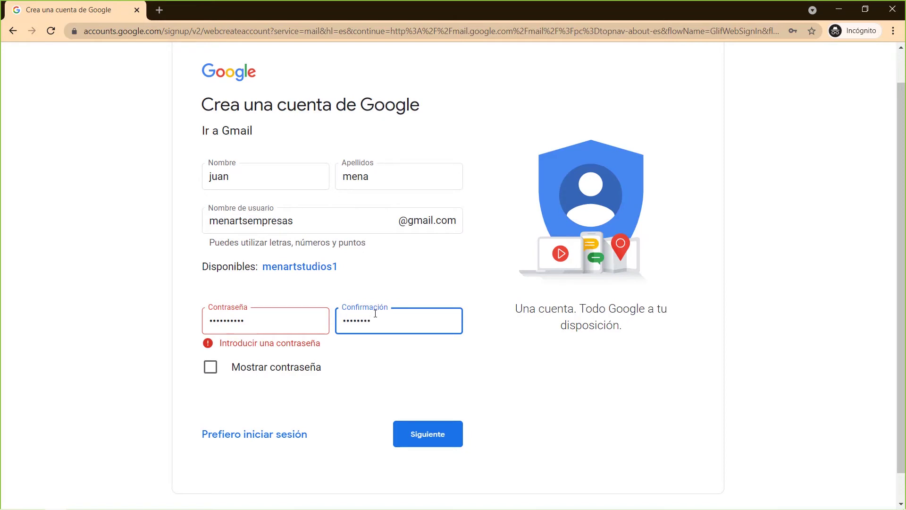
Step: Submit the account details and send the saved phone number for verification
{"action": "left_click", "coordinate": [419, 438]}
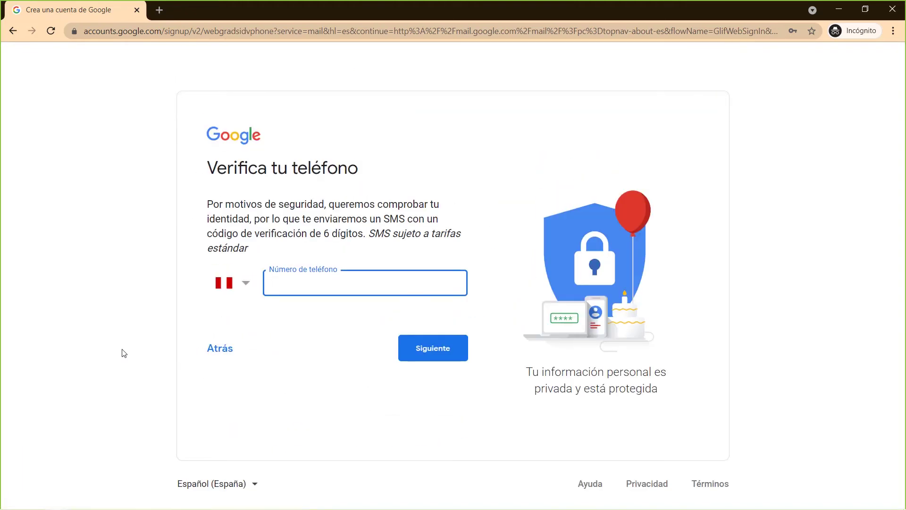
{"action": "left_click", "coordinate": [280, 285]}
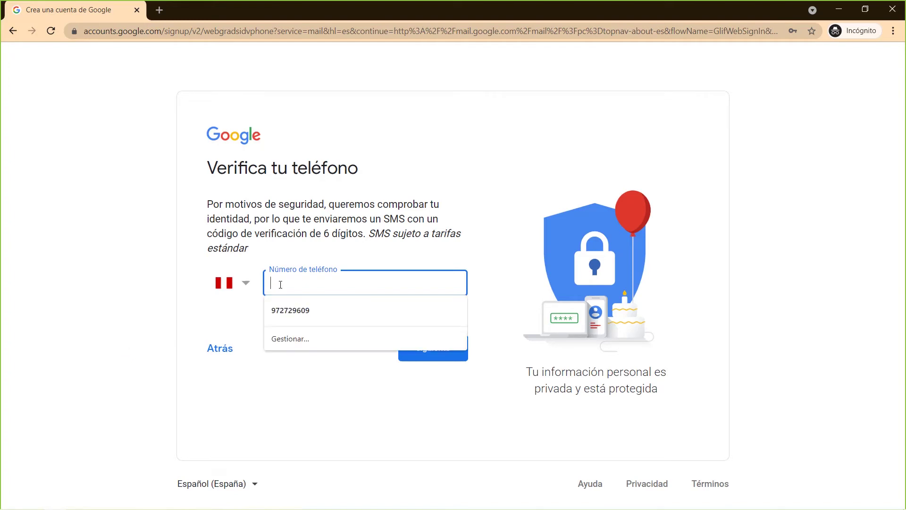
{"action": "left_click", "coordinate": [298, 310]}
{"action": "left_click", "coordinate": [422, 348]}
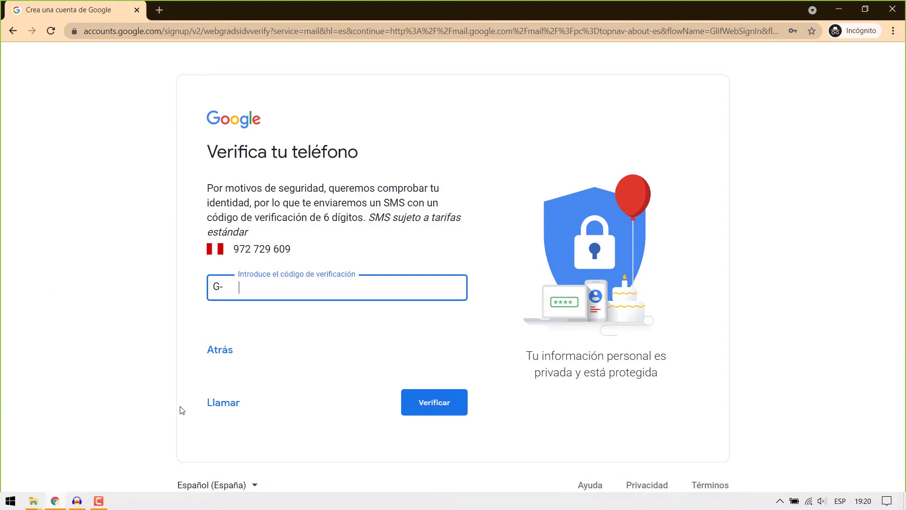
Step: Request the code by voice call, then enter and submit the 6-digit verification code
{"action": "left_click", "coordinate": [435, 402]}
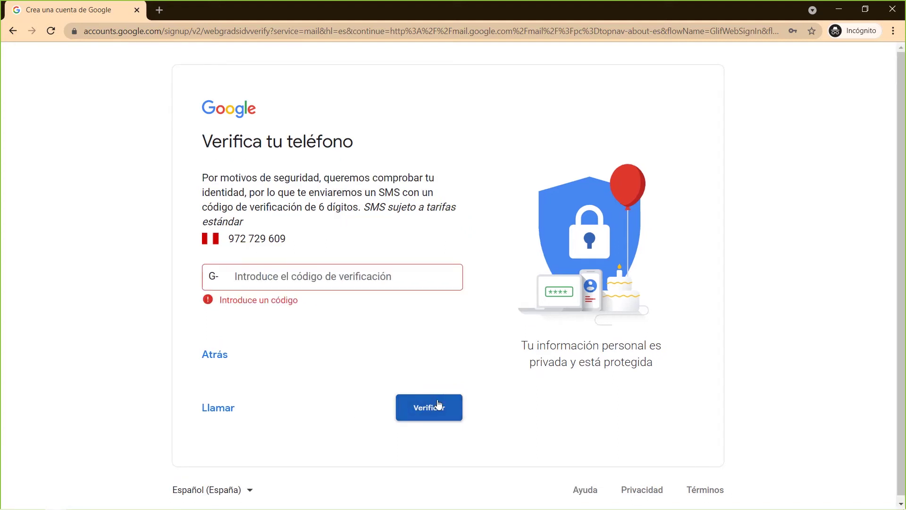
{"action": "left_click", "coordinate": [213, 406]}
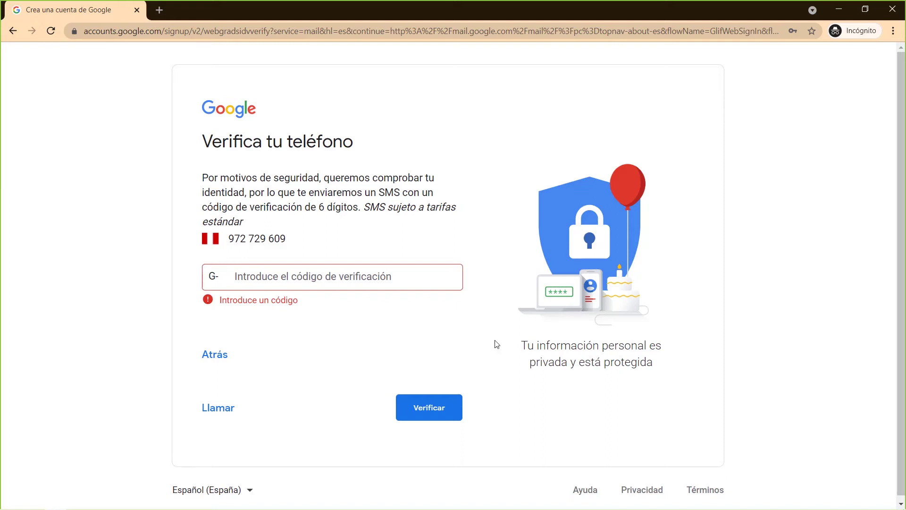
{"action": "left_click", "coordinate": [279, 276]}
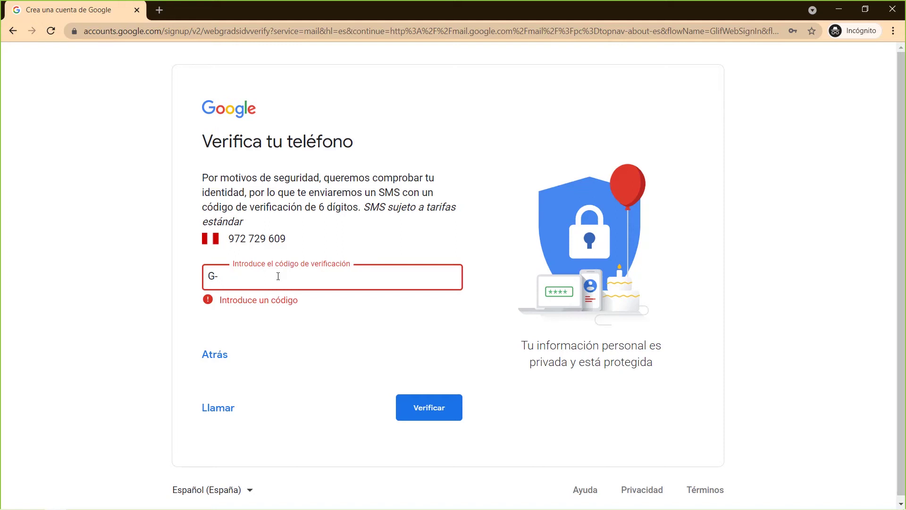
{"action": "left_click", "coordinate": [423, 413]}
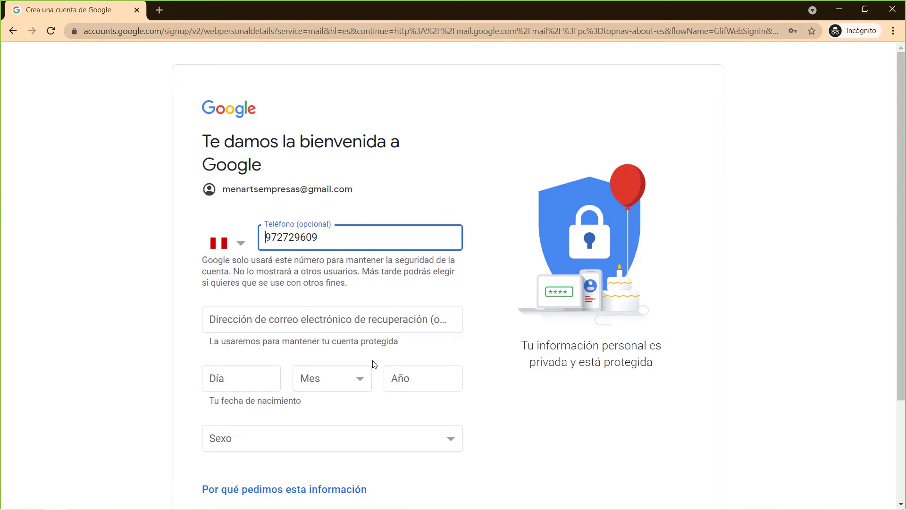
{"action": "left_click", "coordinate": [233, 381]}
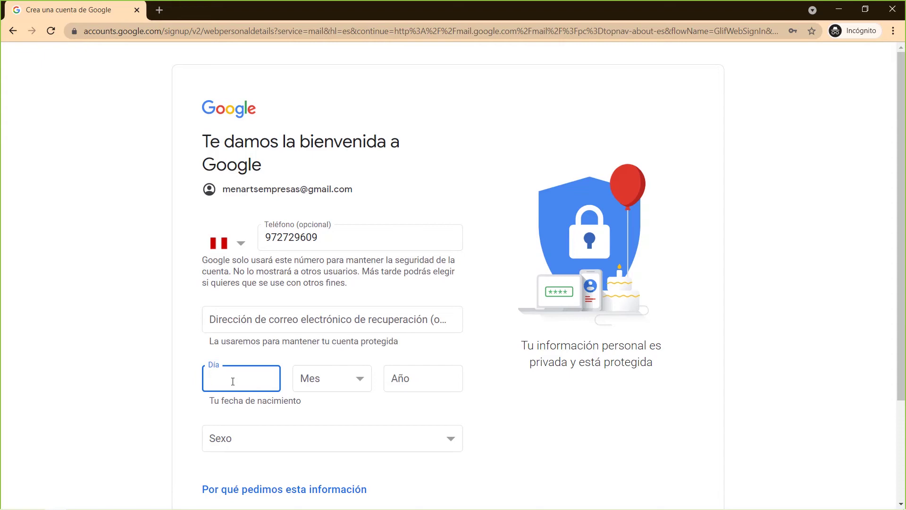
{"action": "type", "text": "18"}
{"action": "key", "text": "Tab"}
{"action": "key", "text": "j"}
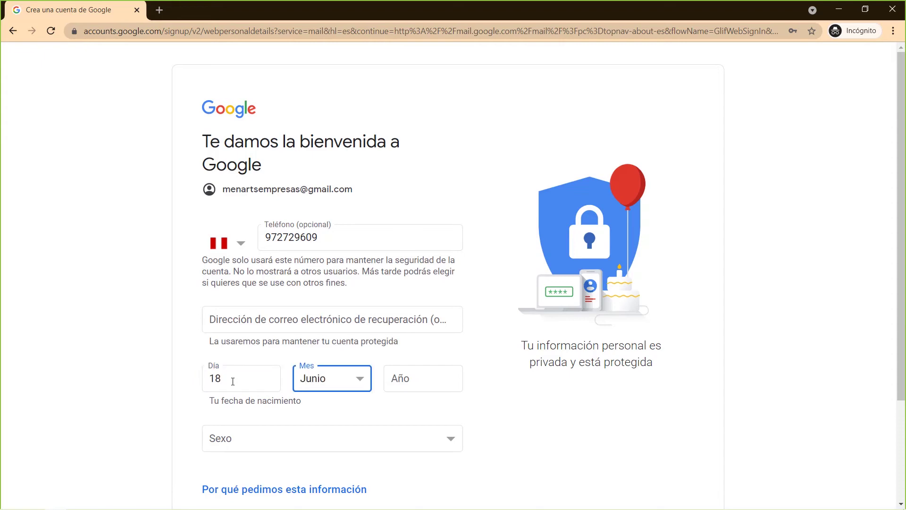
{"action": "key", "text": "Tab"}
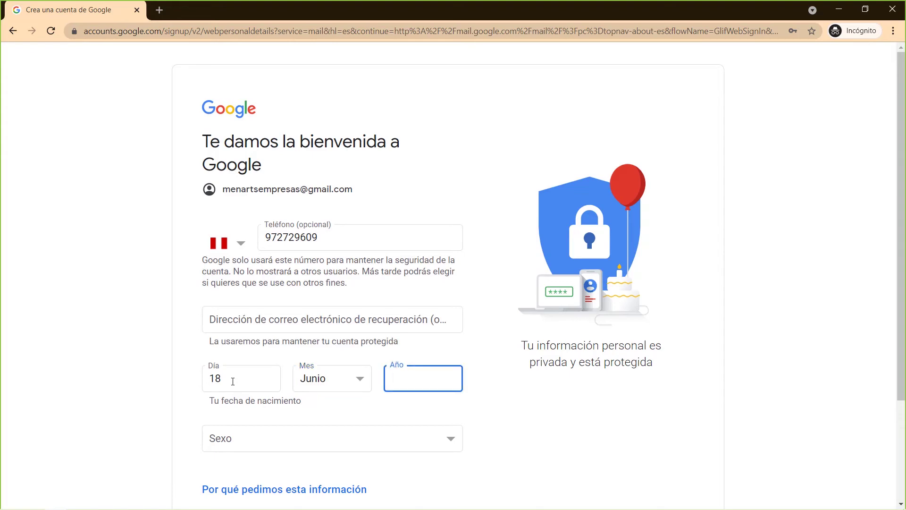
{"action": "type", "text": "2001"}
Step: Set the gender to Hombre and scroll down the personal-details form
{"action": "left_click", "coordinate": [266, 444]}
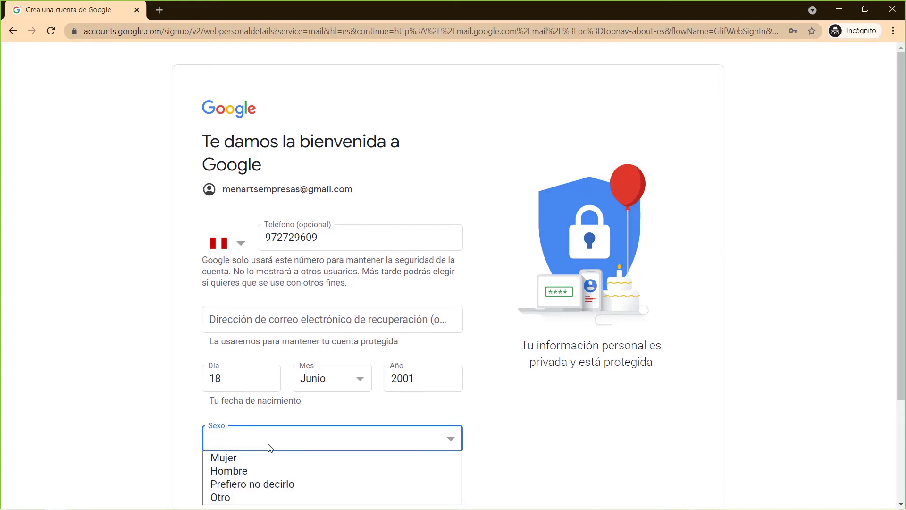
{"action": "left_click", "coordinate": [268, 470]}
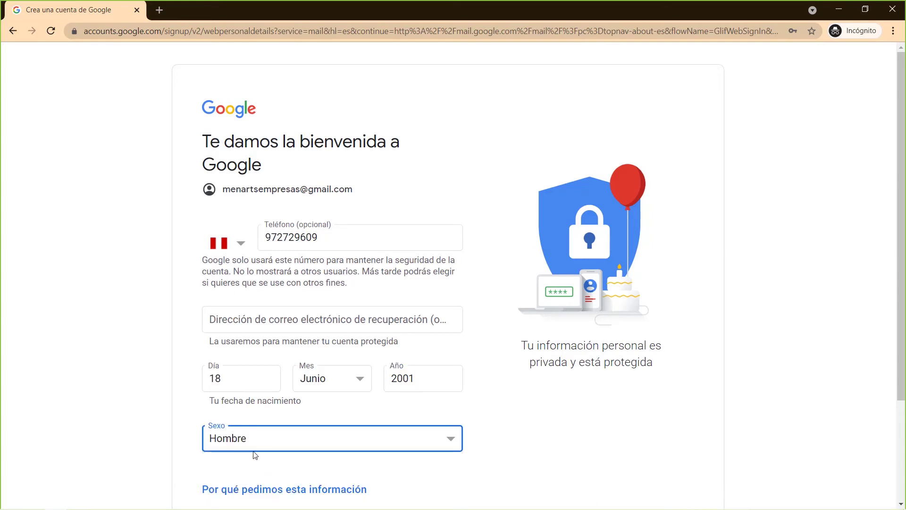
{"action": "left_click", "coordinate": [217, 403]}
{"action": "scroll", "coordinate": [150, 402], "scroll_direction": "down", "scroll_amount": 2}
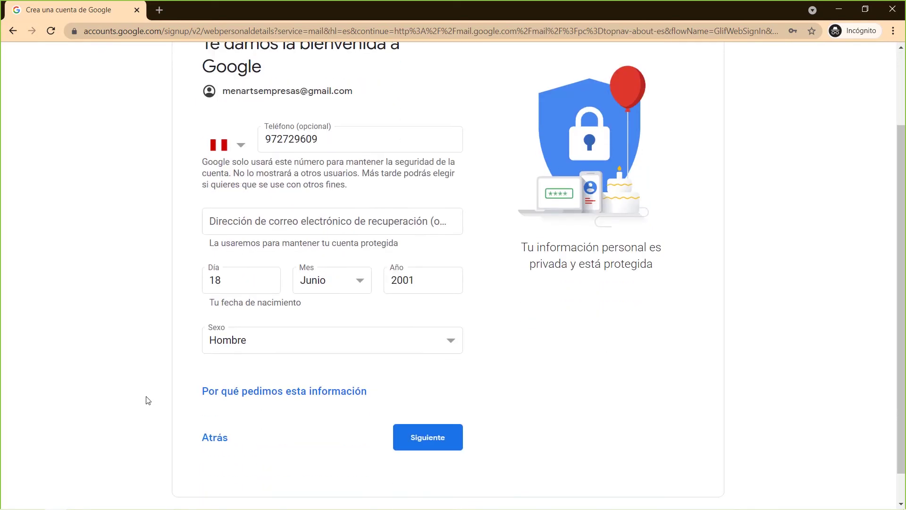
{"action": "scroll", "coordinate": [147, 400], "scroll_direction": "down", "scroll_amount": 1}
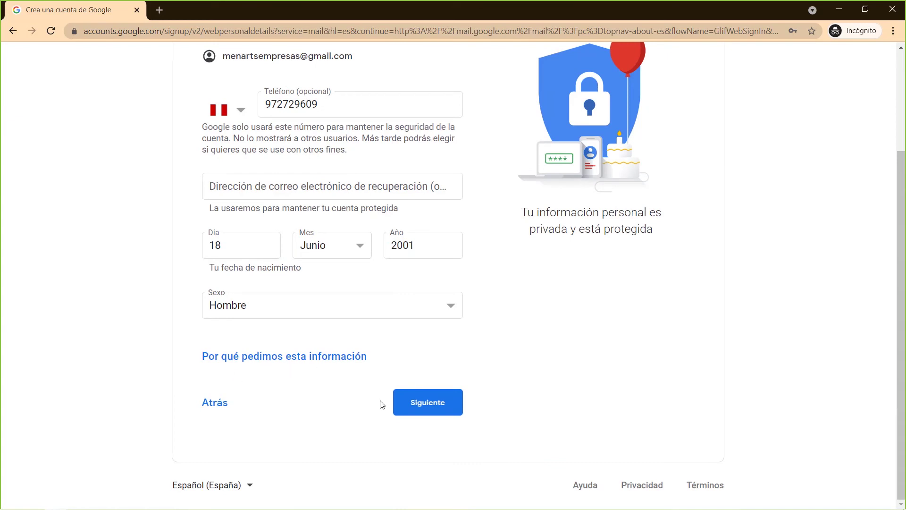
Step: Submit the personal details and skip adding the phone number to other Google services
{"action": "left_click", "coordinate": [428, 408]}
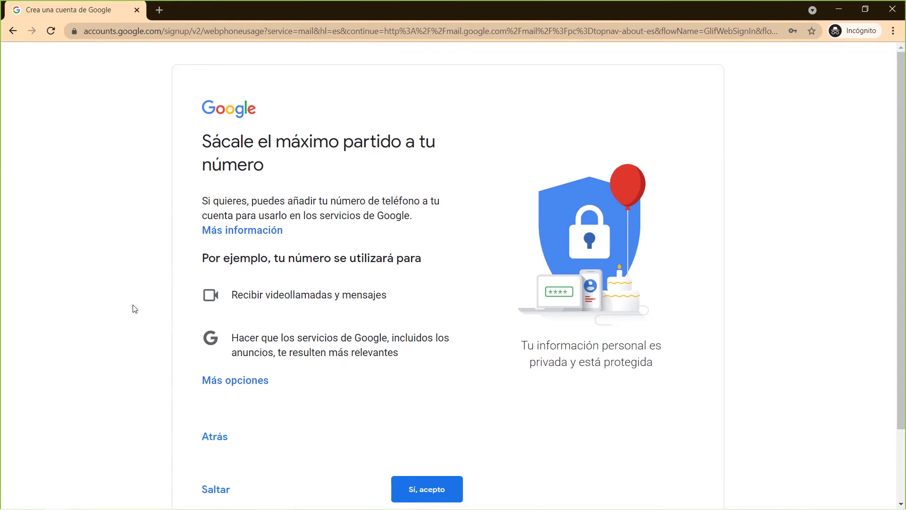
{"action": "scroll", "coordinate": [132, 313], "scroll_direction": "down", "scroll_amount": 2}
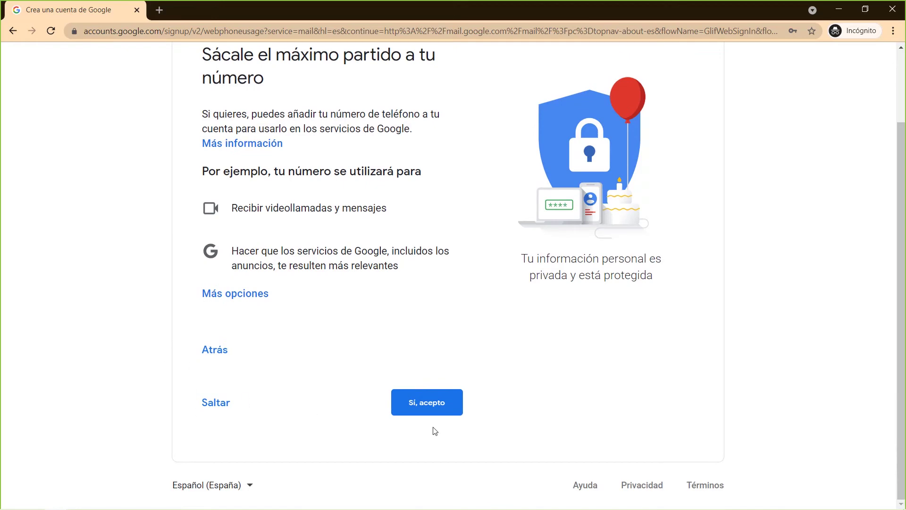
{"action": "left_click", "coordinate": [215, 408]}
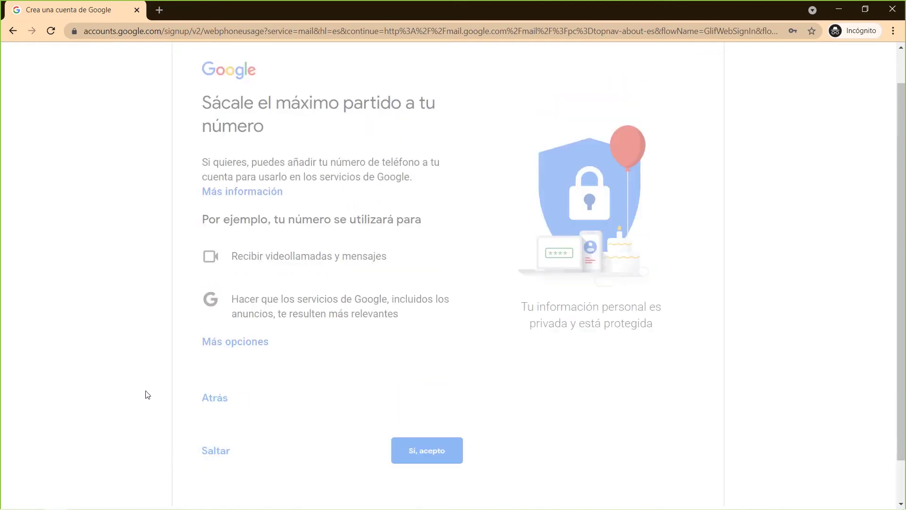
Step: Read through Google's Privacidad y condiciones page and accept the terms
{"action": "scroll", "coordinate": [129, 383], "scroll_direction": "down", "scroll_amount": 3}
{"action": "scroll", "coordinate": [129, 383], "scroll_direction": "down", "scroll_amount": 10}
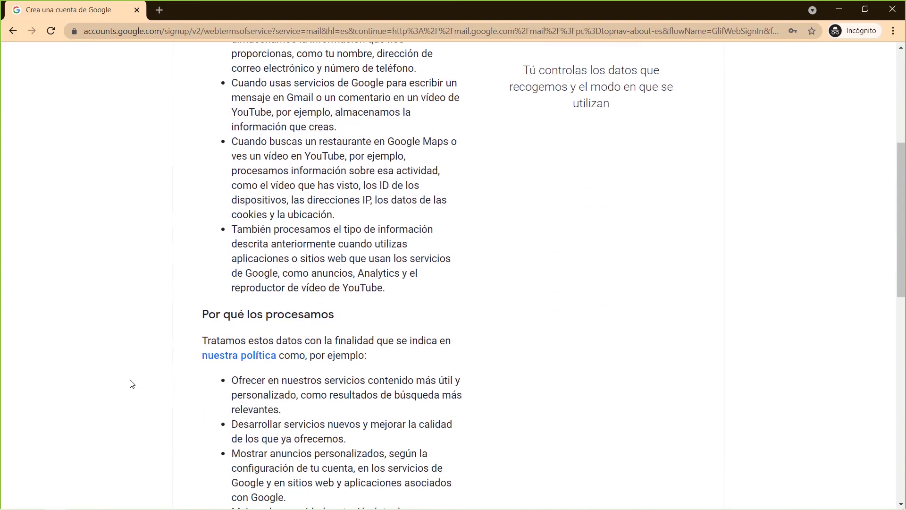
{"action": "scroll", "coordinate": [137, 367], "scroll_direction": "down", "scroll_amount": 5}
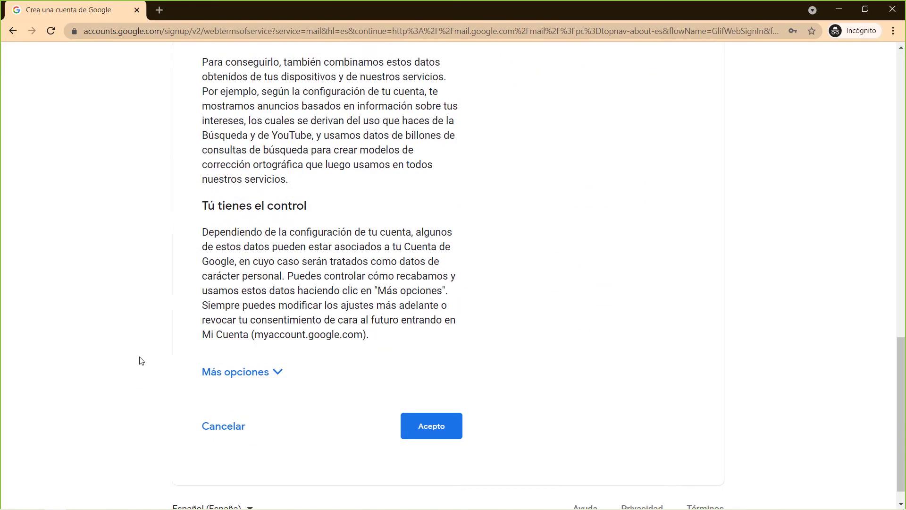
{"action": "left_click", "coordinate": [437, 401]}
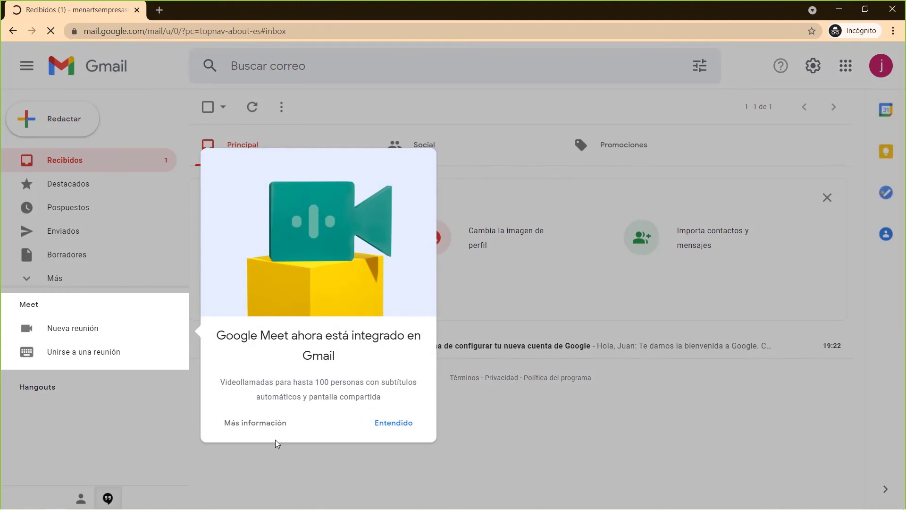
Step: Dismiss the Google Meet popup, collapse and re-expand the folder list, and start a new message
{"action": "left_click", "coordinate": [390, 427]}
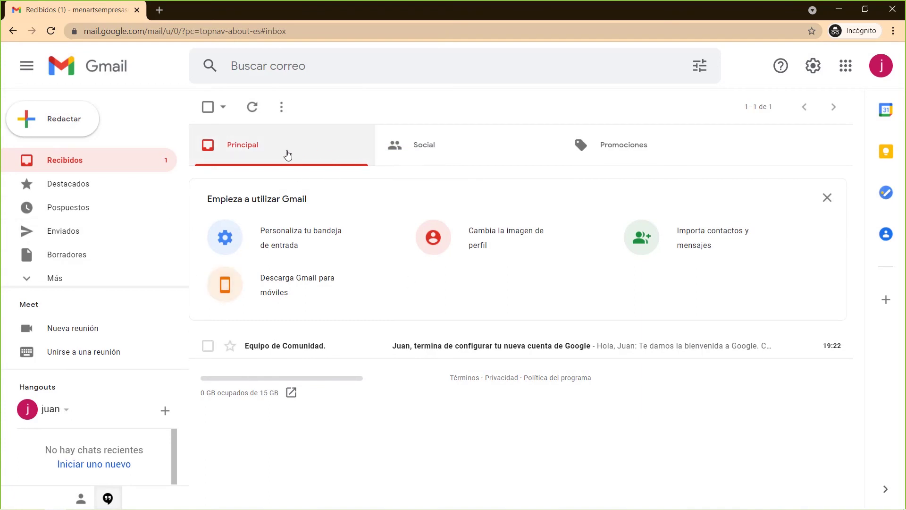
{"action": "left_click", "coordinate": [28, 64]}
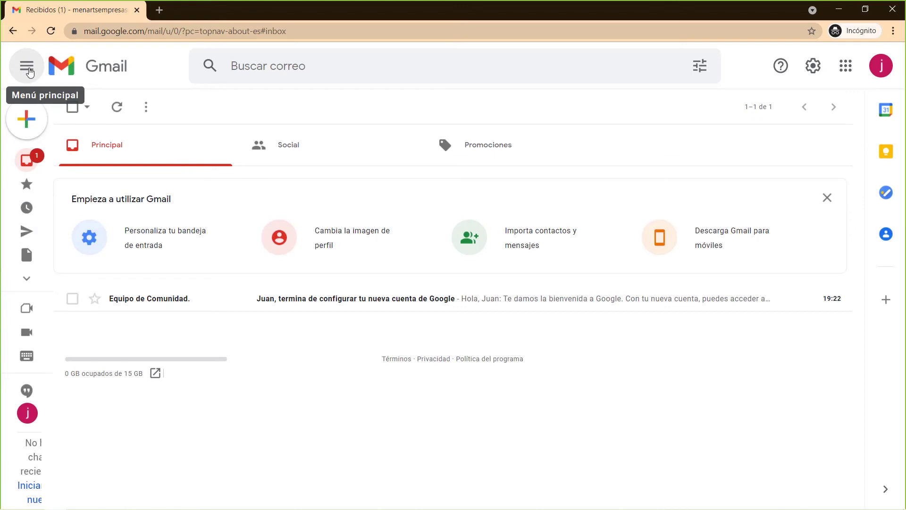
{"action": "left_click", "coordinate": [30, 75]}
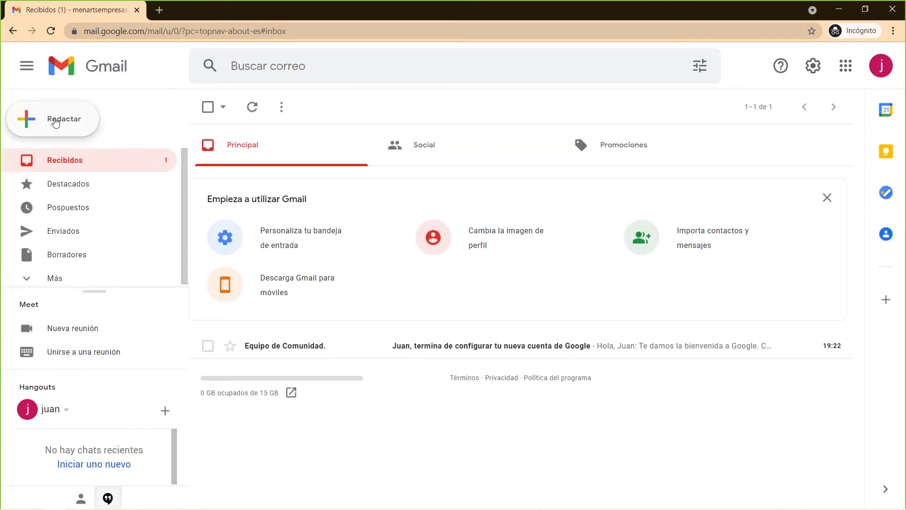
{"action": "left_click", "coordinate": [53, 122]}
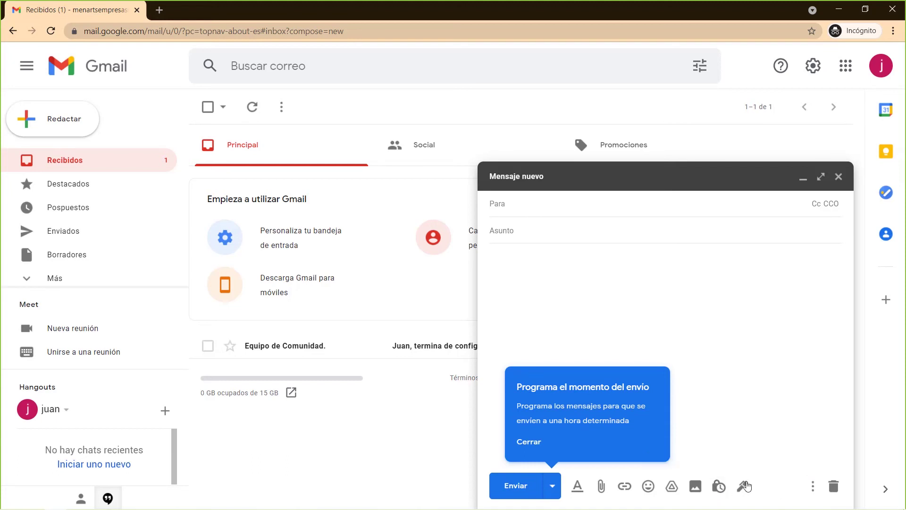
Step: View the new message's extra options, including the Etiqueta submenu, then close them
{"action": "left_click", "coordinate": [813, 487]}
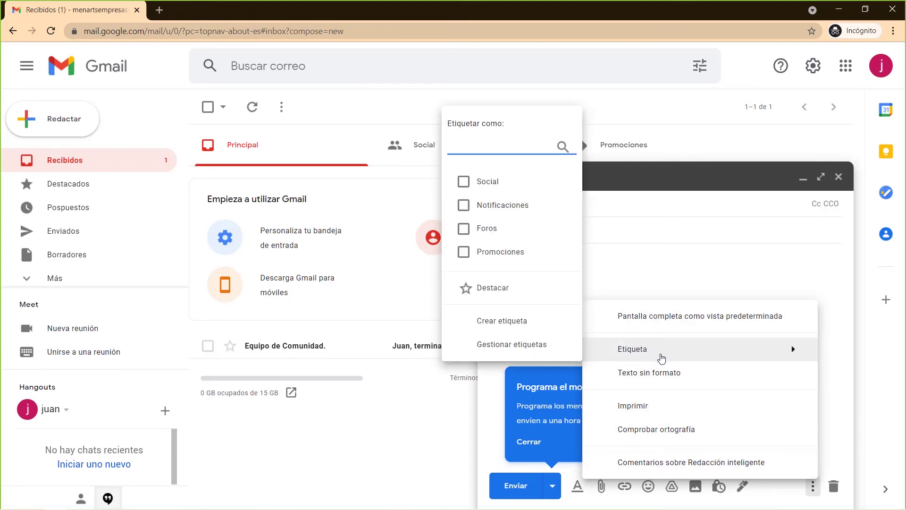
{"action": "mouse_move", "coordinate": [626, 355]}
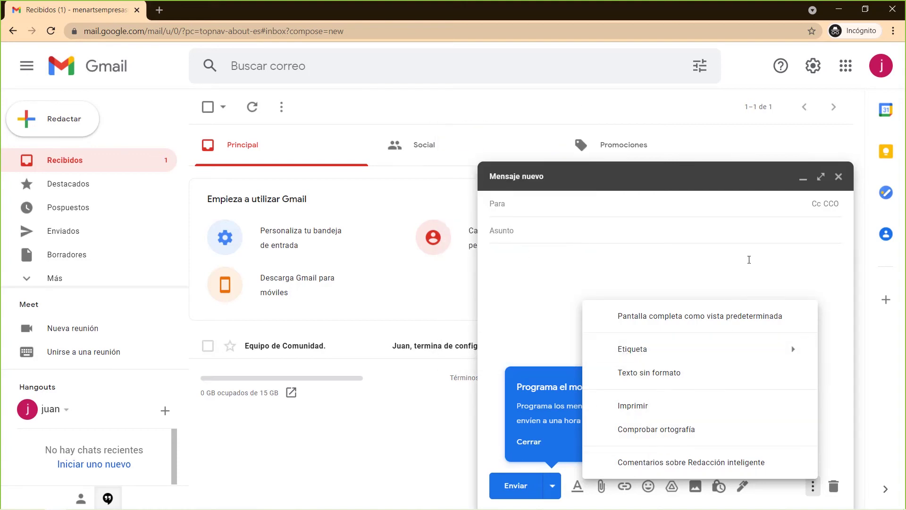
{"action": "left_click", "coordinate": [749, 259]}
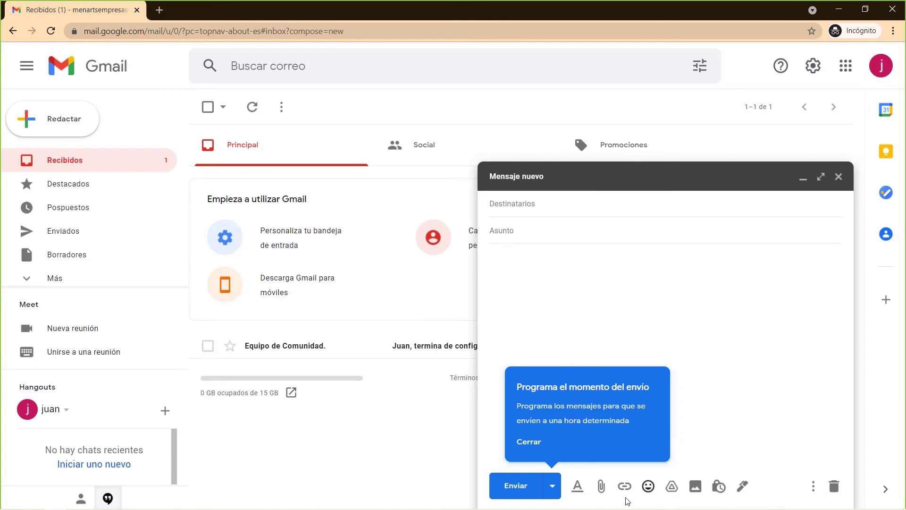
Step: Try Programar envío on the empty message, dismiss the no-recipient error, and discard it
{"action": "left_click", "coordinate": [552, 485]}
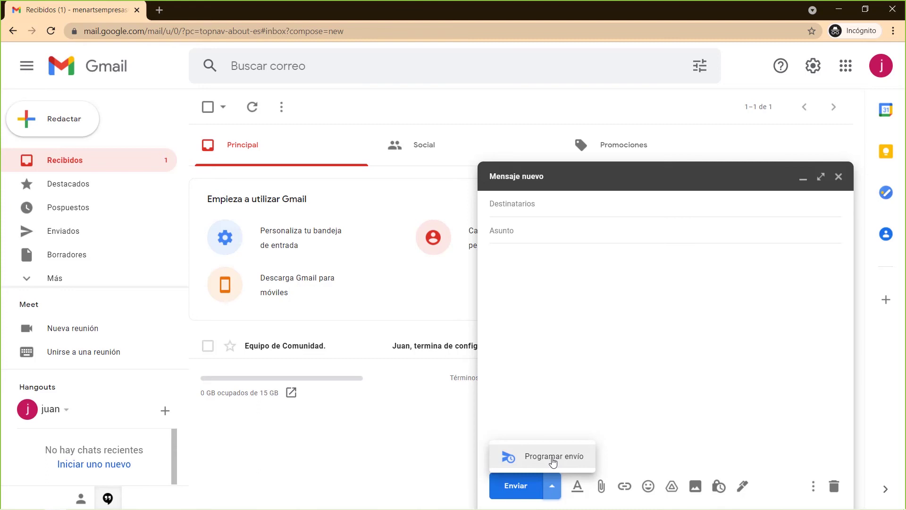
{"action": "left_click", "coordinate": [553, 458]}
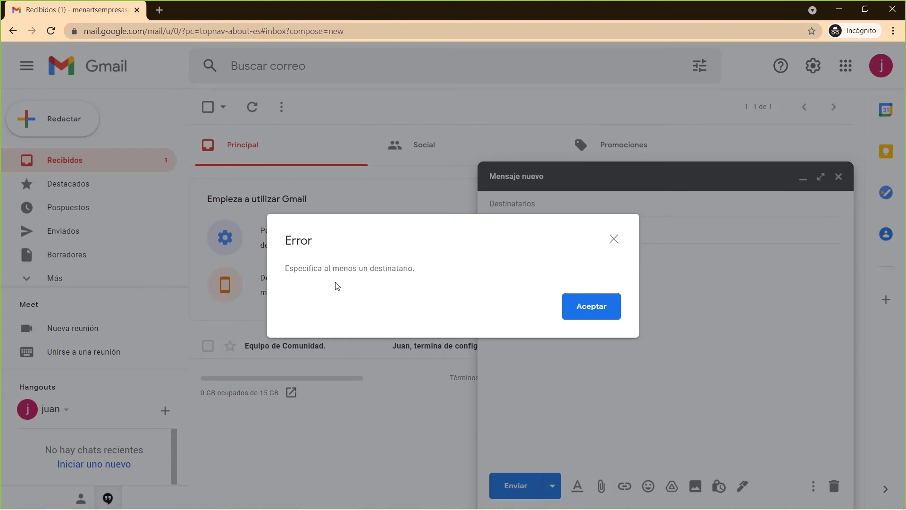
{"action": "left_click", "coordinate": [620, 239]}
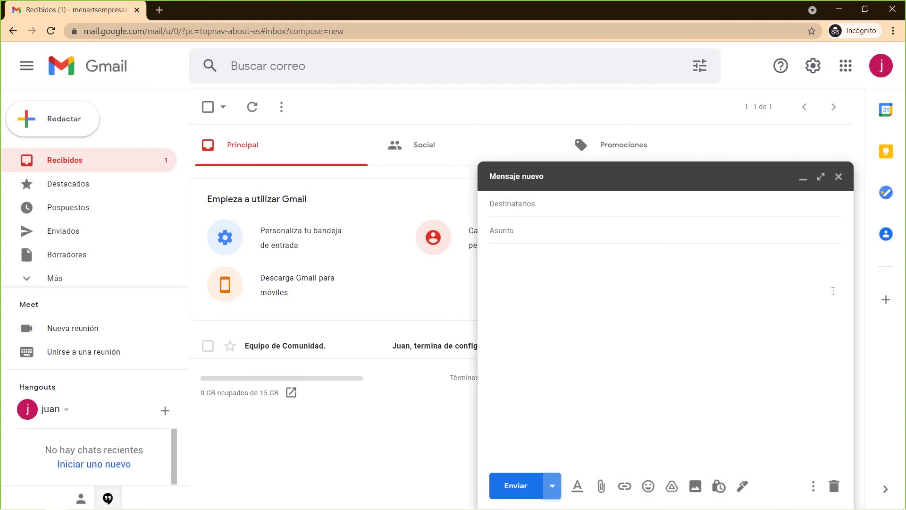
{"action": "left_click", "coordinate": [838, 178]}
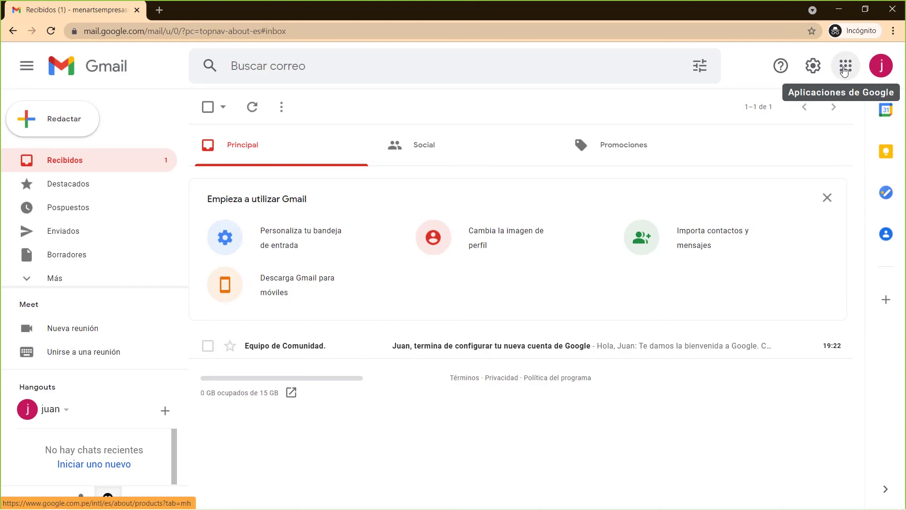
{"action": "left_click", "coordinate": [844, 71]}
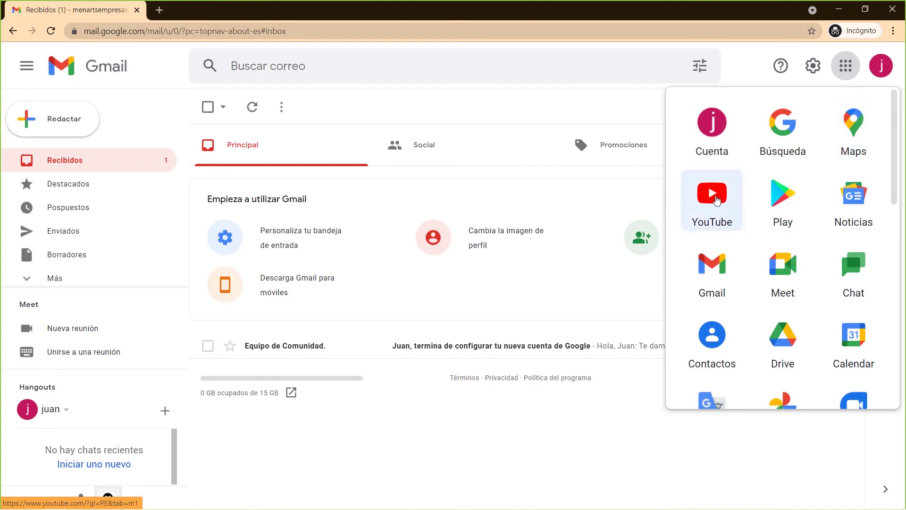
{"action": "scroll", "coordinate": [729, 291], "scroll_direction": "down", "scroll_amount": 4}
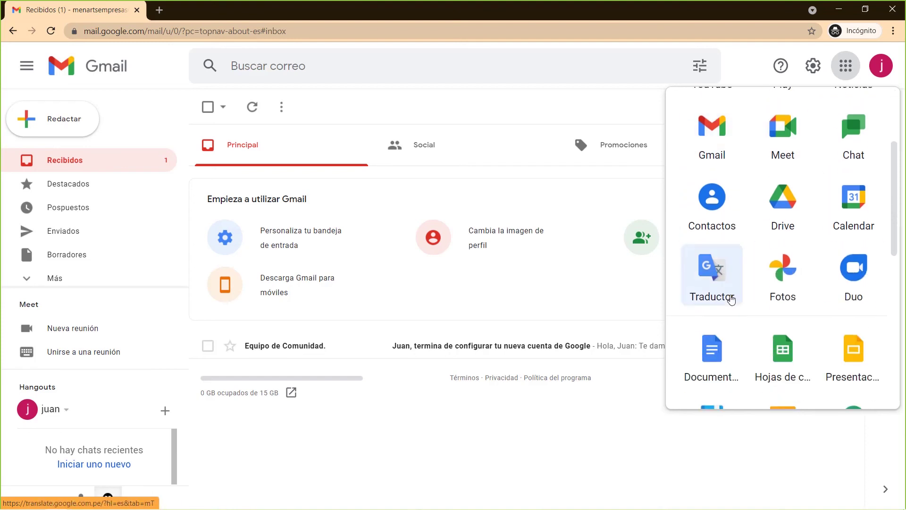
{"action": "scroll", "coordinate": [732, 288], "scroll_direction": "down", "scroll_amount": 5}
{"action": "scroll", "coordinate": [739, 273], "scroll_direction": "up", "scroll_amount": 1}
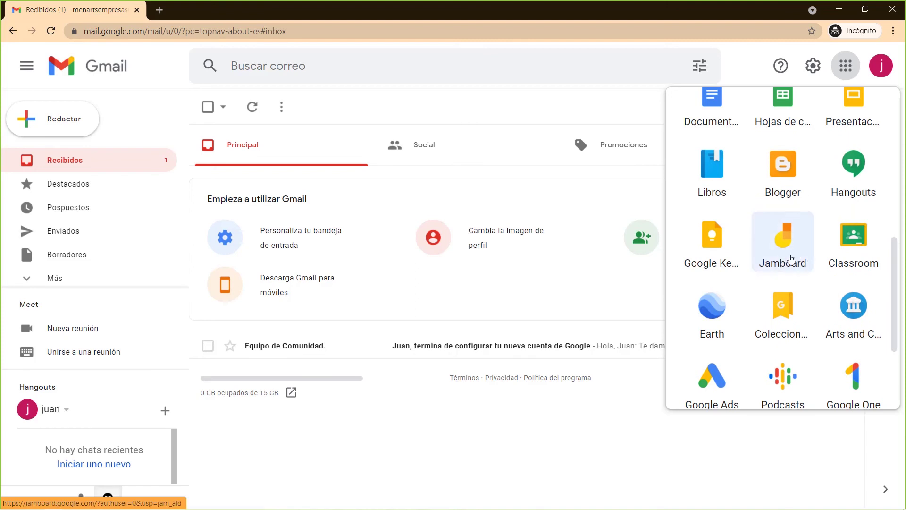
{"action": "scroll", "coordinate": [831, 257], "scroll_direction": "down", "scroll_amount": 3}
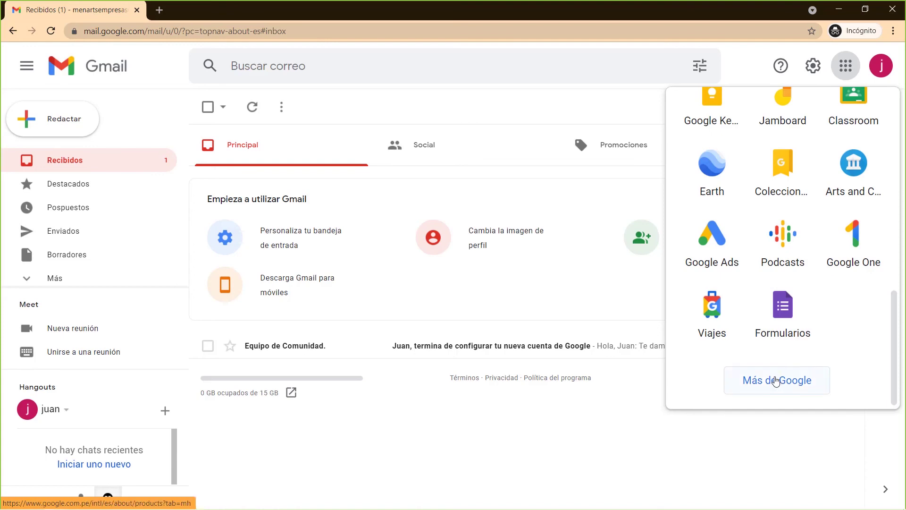
{"action": "scroll", "coordinate": [774, 377], "scroll_direction": "up", "scroll_amount": 2}
{"action": "scroll", "coordinate": [766, 313], "scroll_direction": "up", "scroll_amount": 7}
{"action": "scroll", "coordinate": [774, 307], "scroll_direction": "down", "scroll_amount": 3}
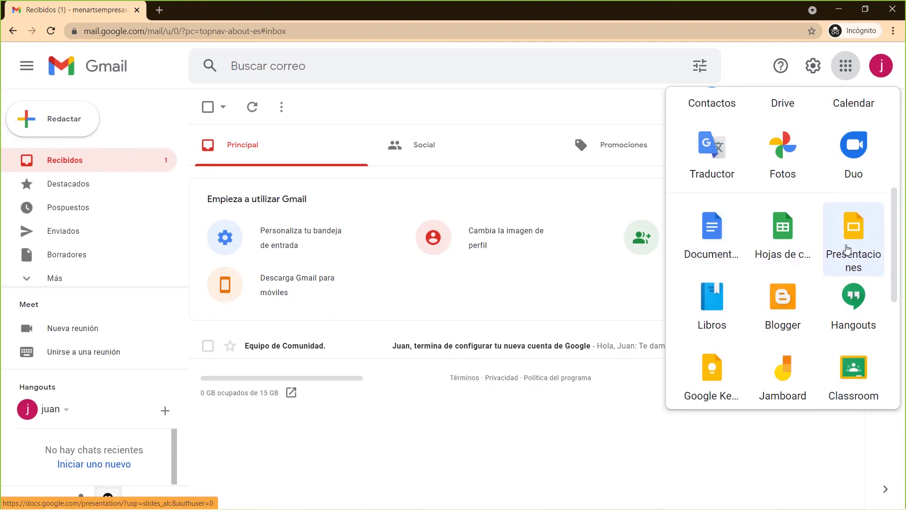
{"action": "scroll", "coordinate": [846, 249], "scroll_direction": "up", "scroll_amount": 5}
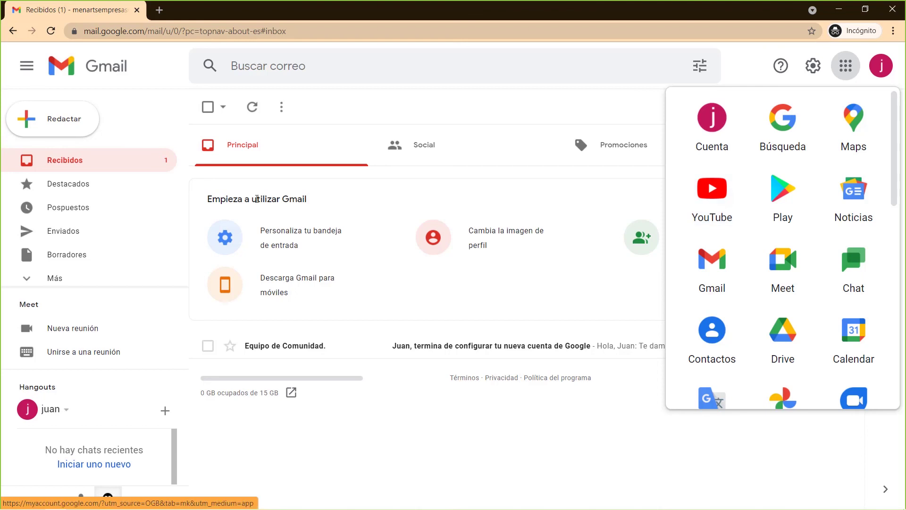
{"action": "left_click", "coordinate": [175, 84]}
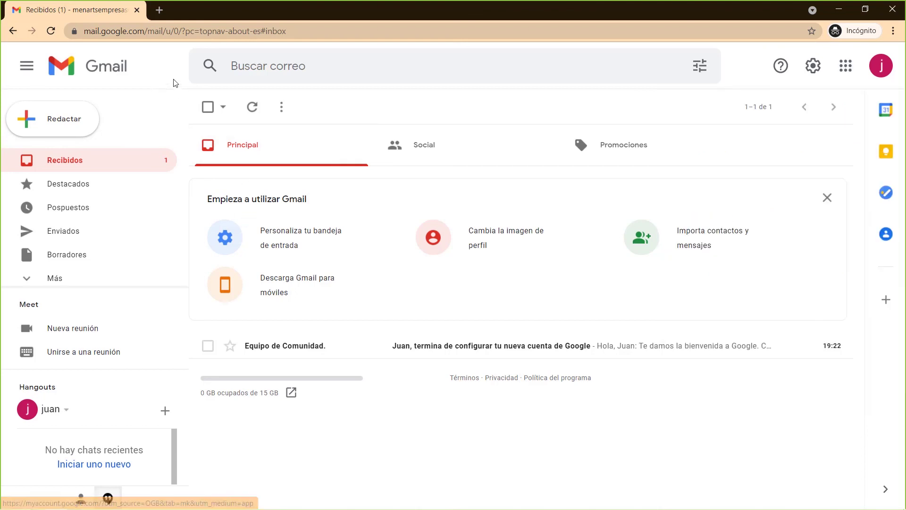